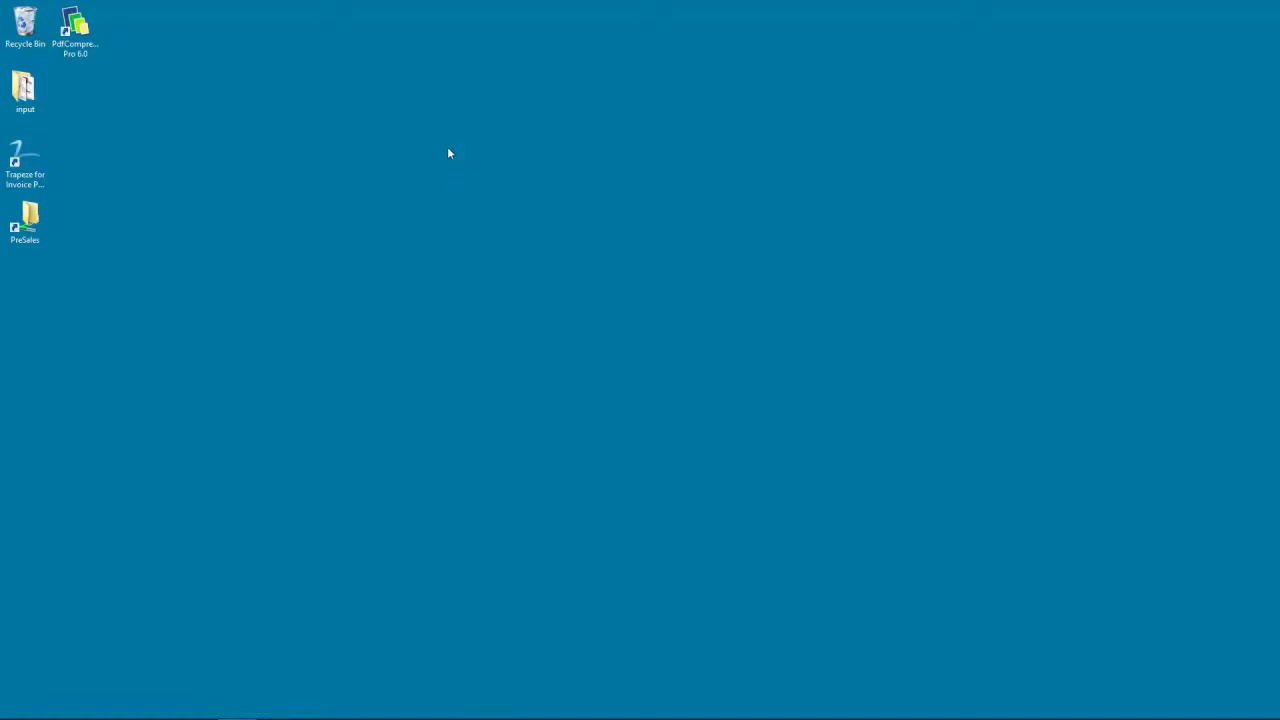
Launch PdfCompressor Pro 6.0, dismiss the startup wizard and reopen the Quick Setup Wizard from the main window
{"action": "double_click", "coordinate": [100, 50]}
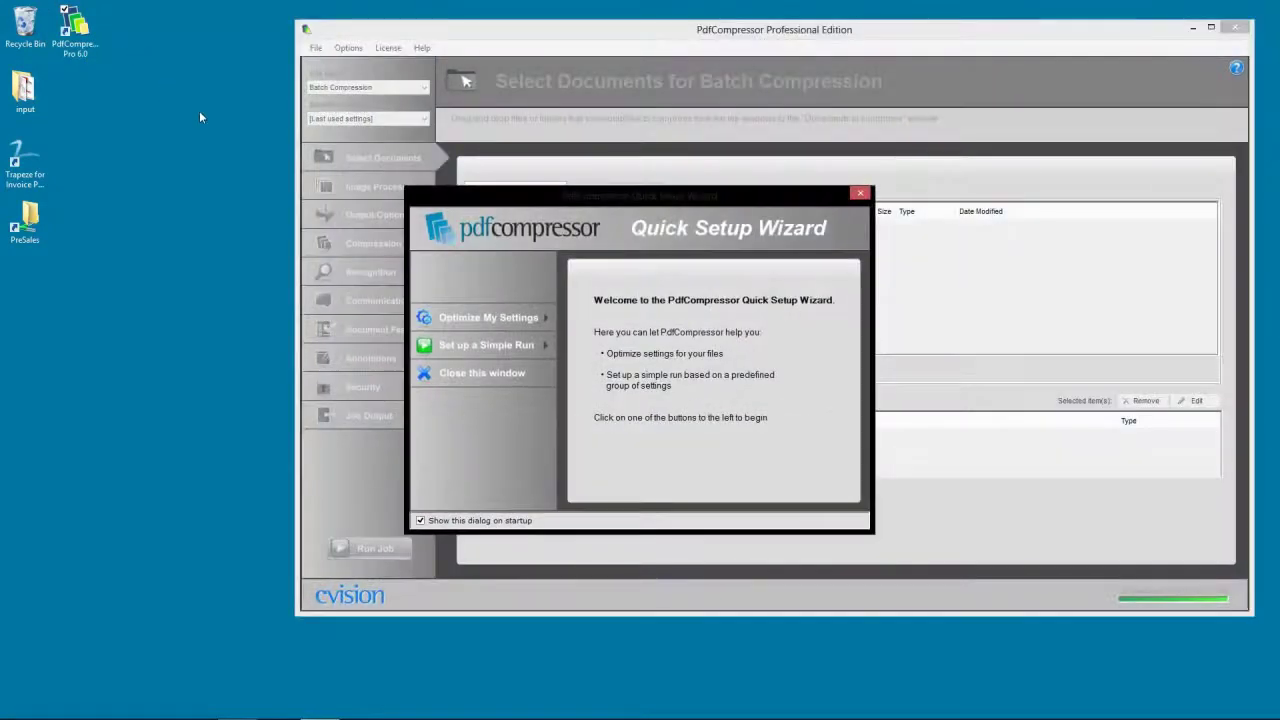
{"action": "left_click", "coordinate": [466, 522]}
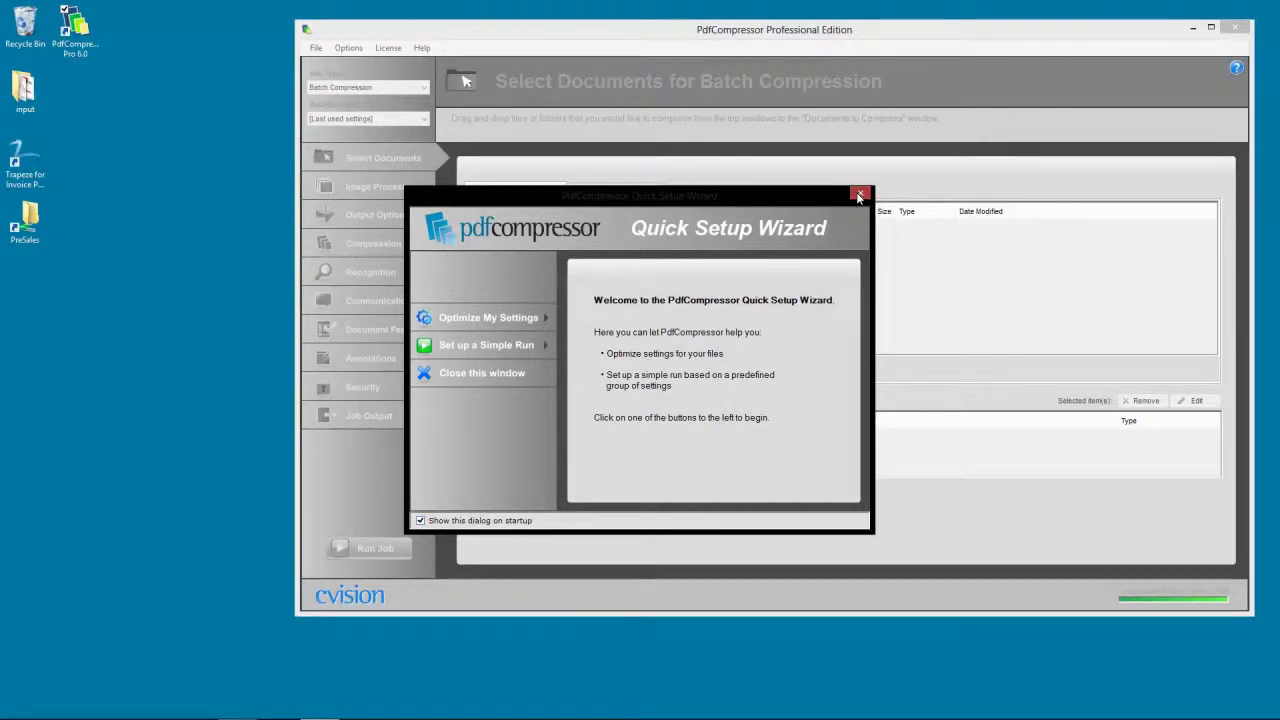
{"action": "left_click", "coordinate": [859, 194]}
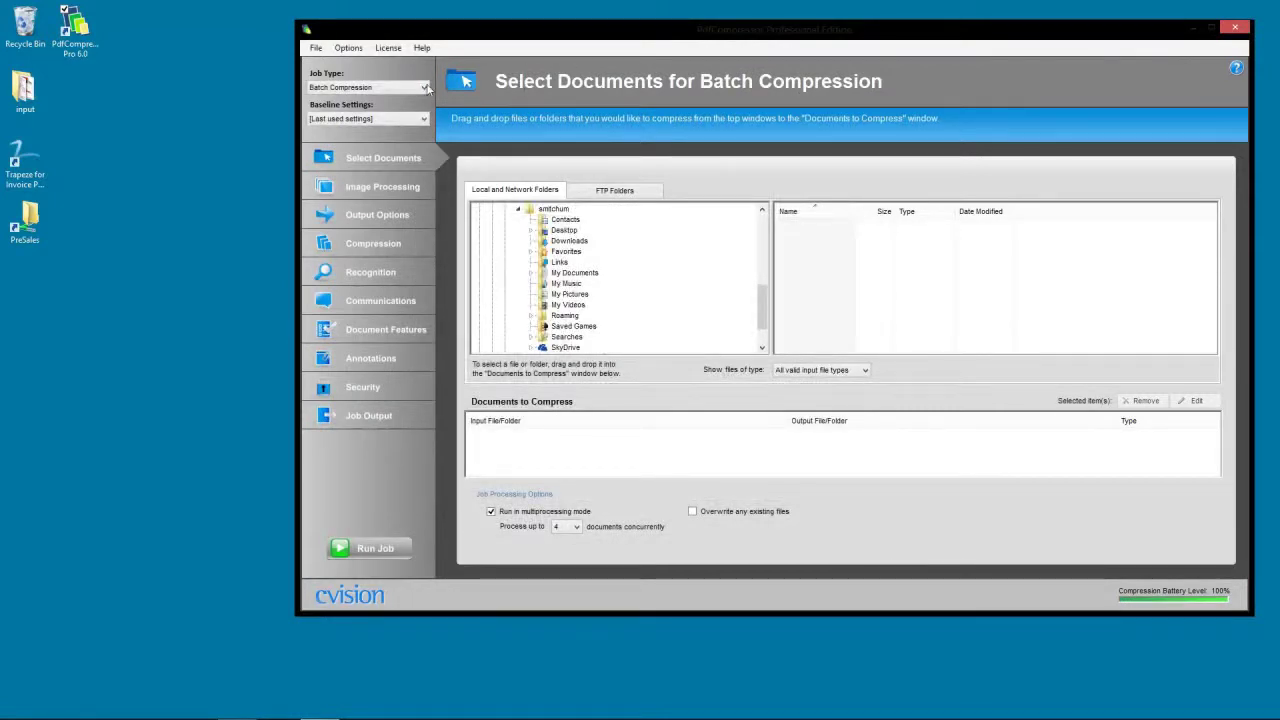
{"action": "left_click", "coordinate": [316, 48]}
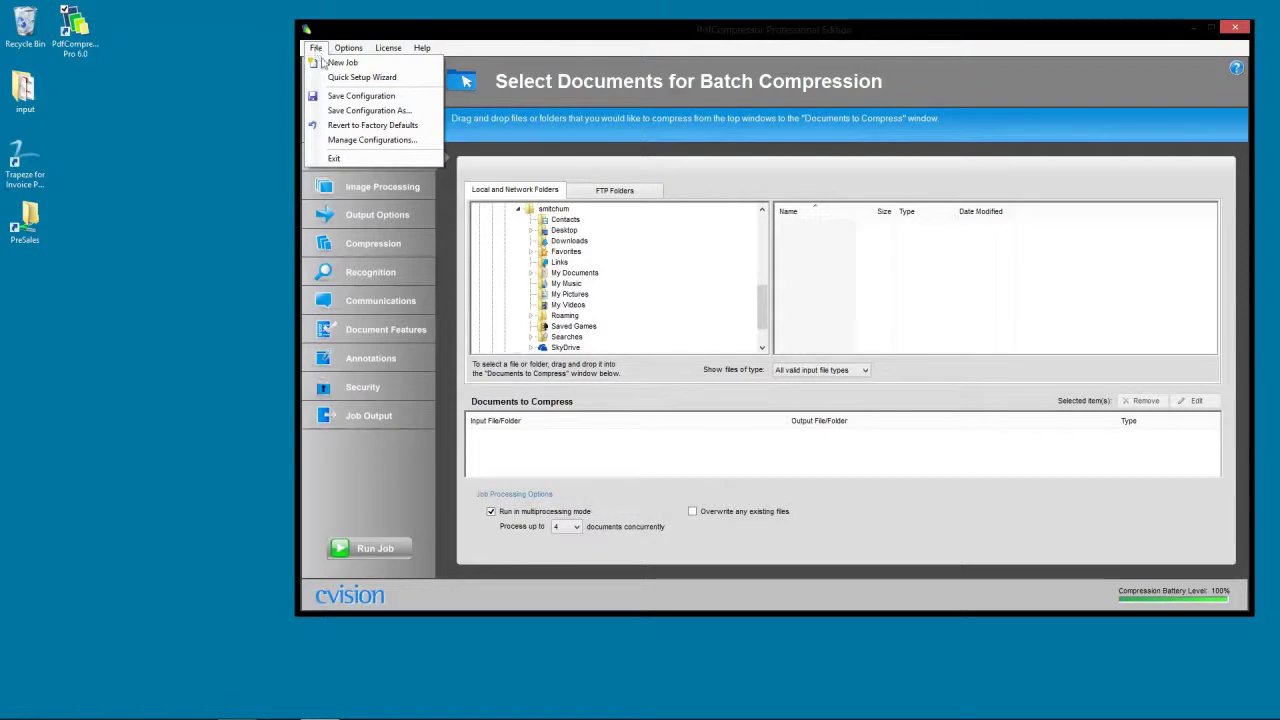
{"action": "left_click", "coordinate": [362, 77]}
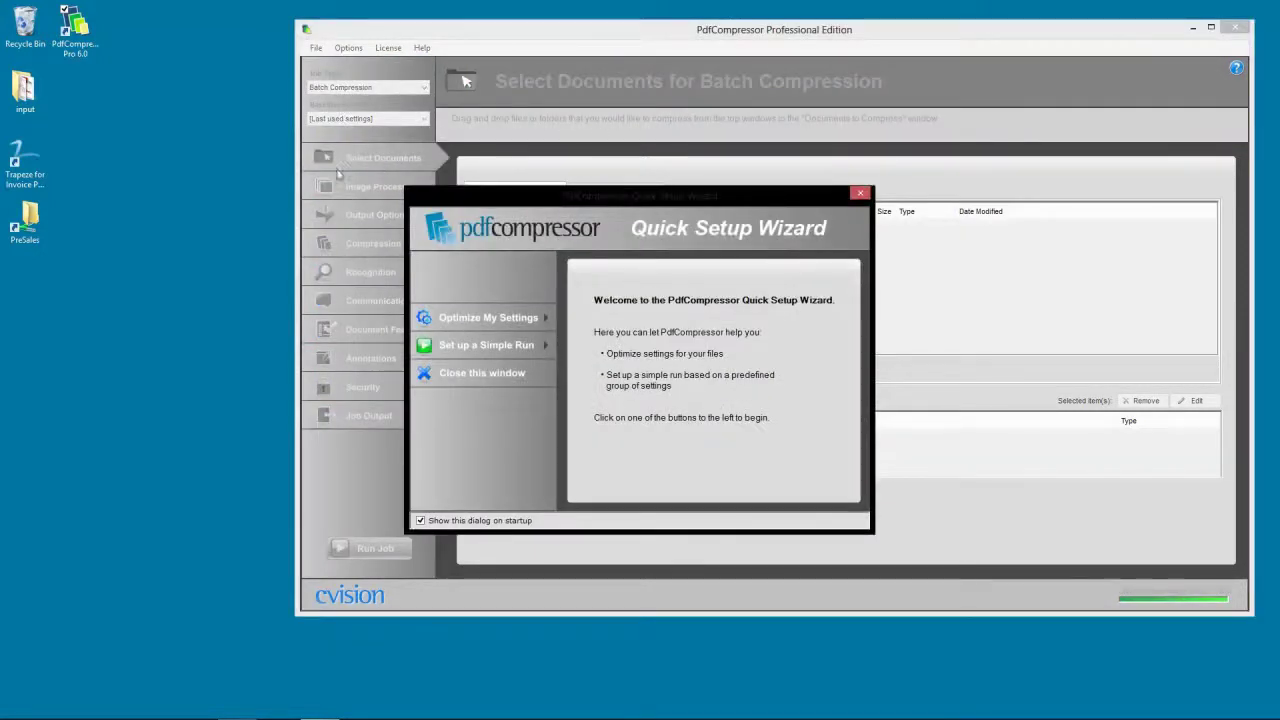
Start the Settings Optimizer and accept searchable files with the English dictionary and Both for the input and output document types
{"action": "left_click", "coordinate": [432, 318]}
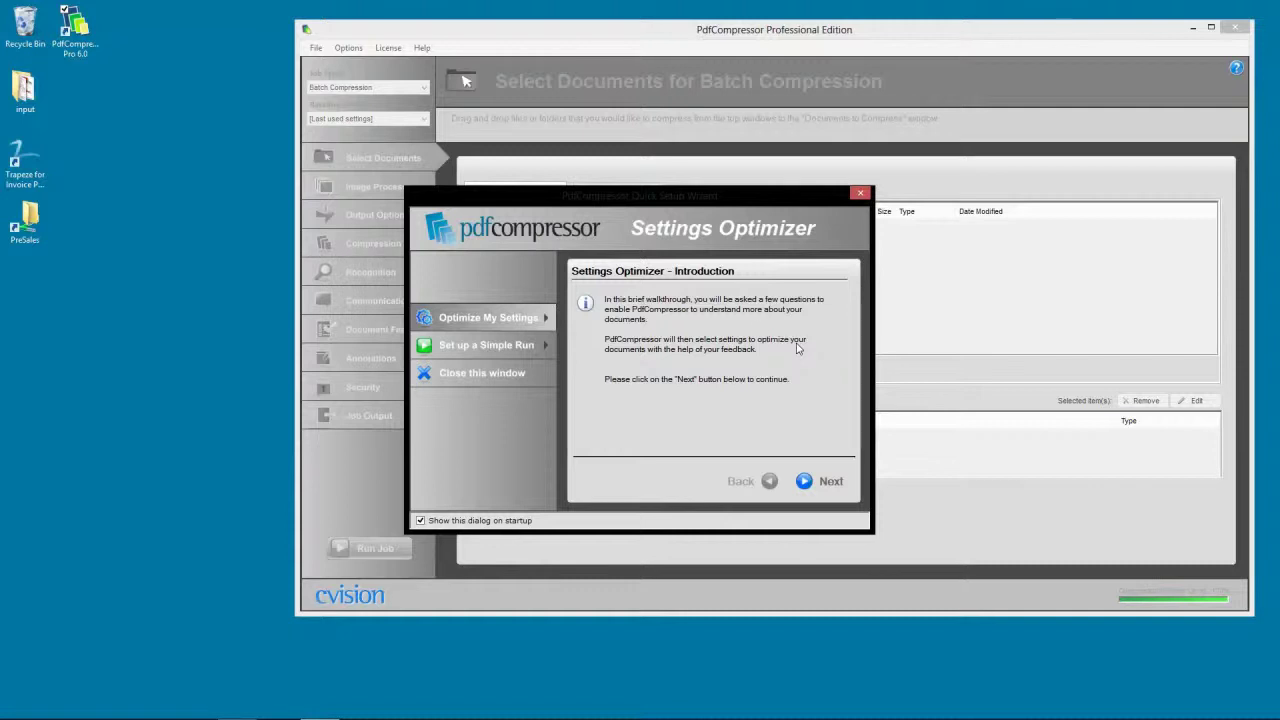
{"action": "left_click", "coordinate": [805, 482]}
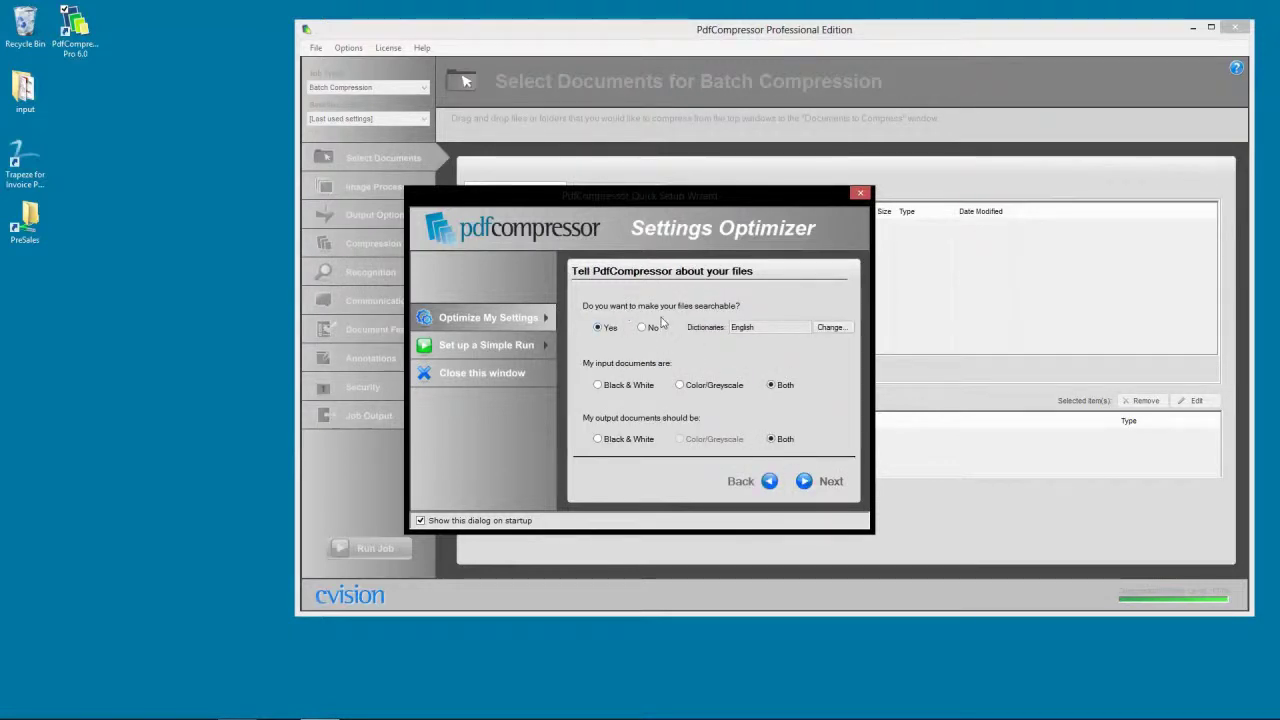
{"action": "left_click", "coordinate": [832, 328]}
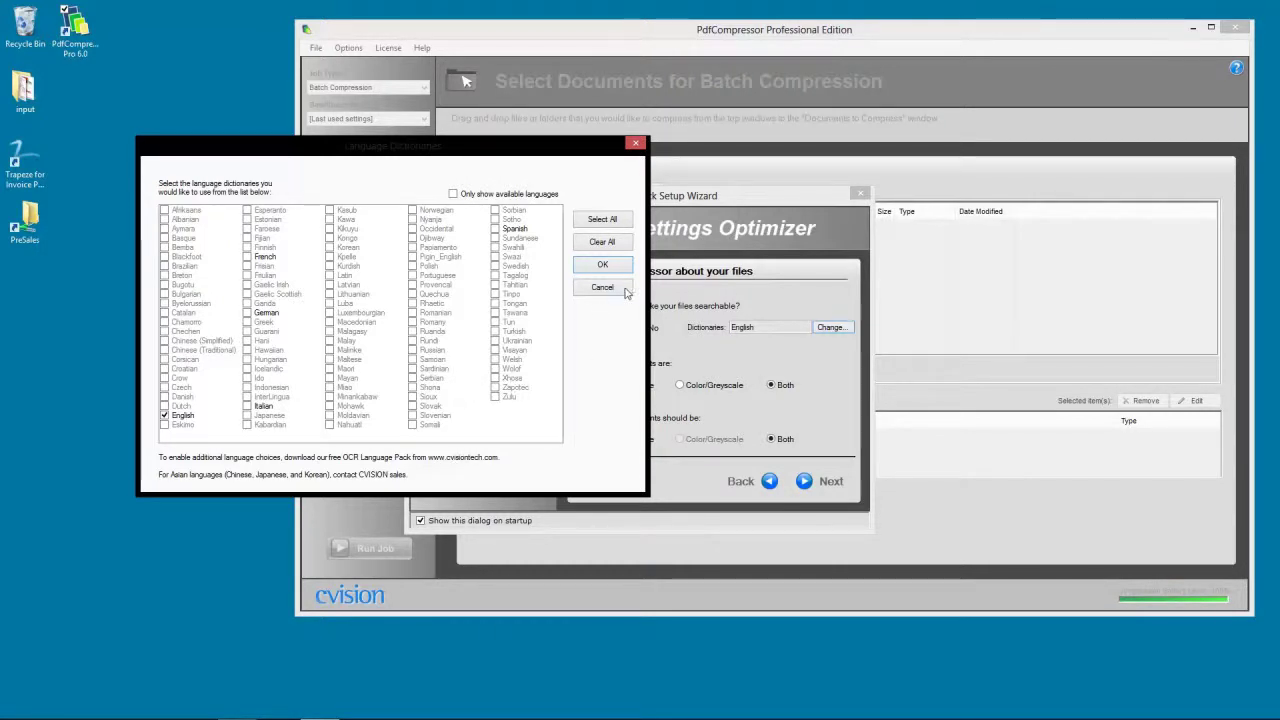
{"action": "left_click", "coordinate": [626, 268]}
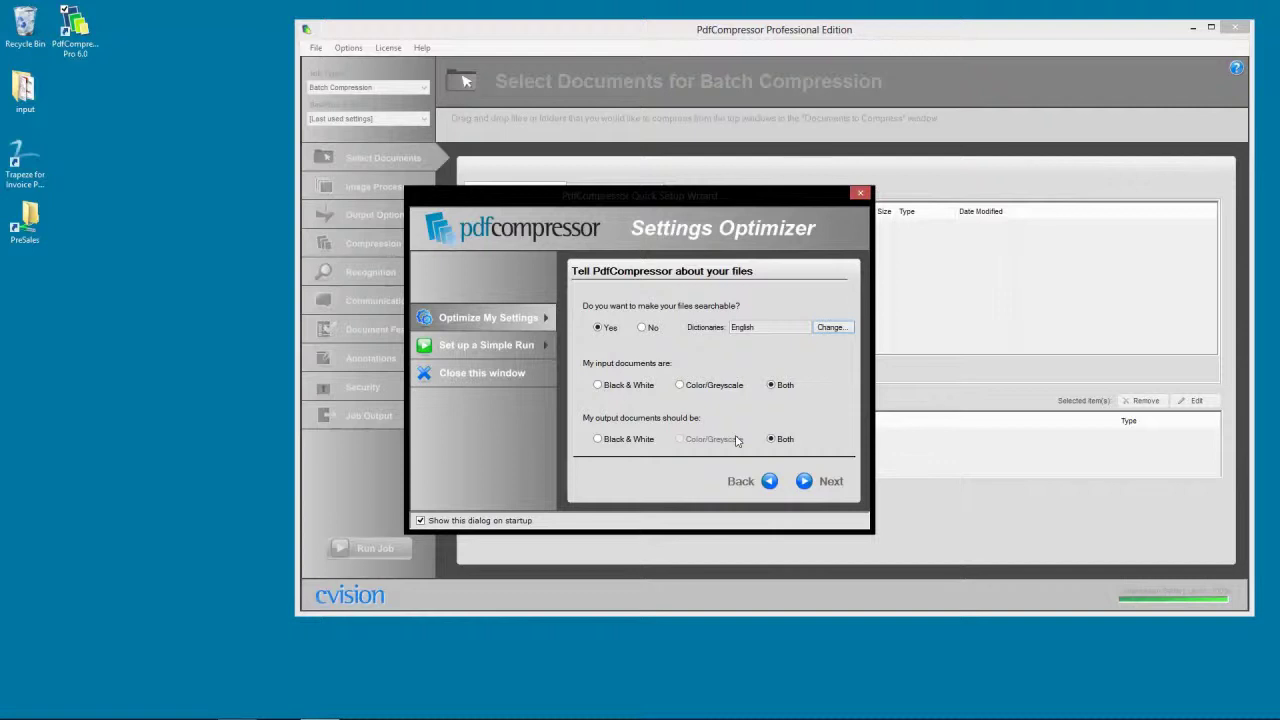
{"action": "left_click", "coordinate": [805, 481]}
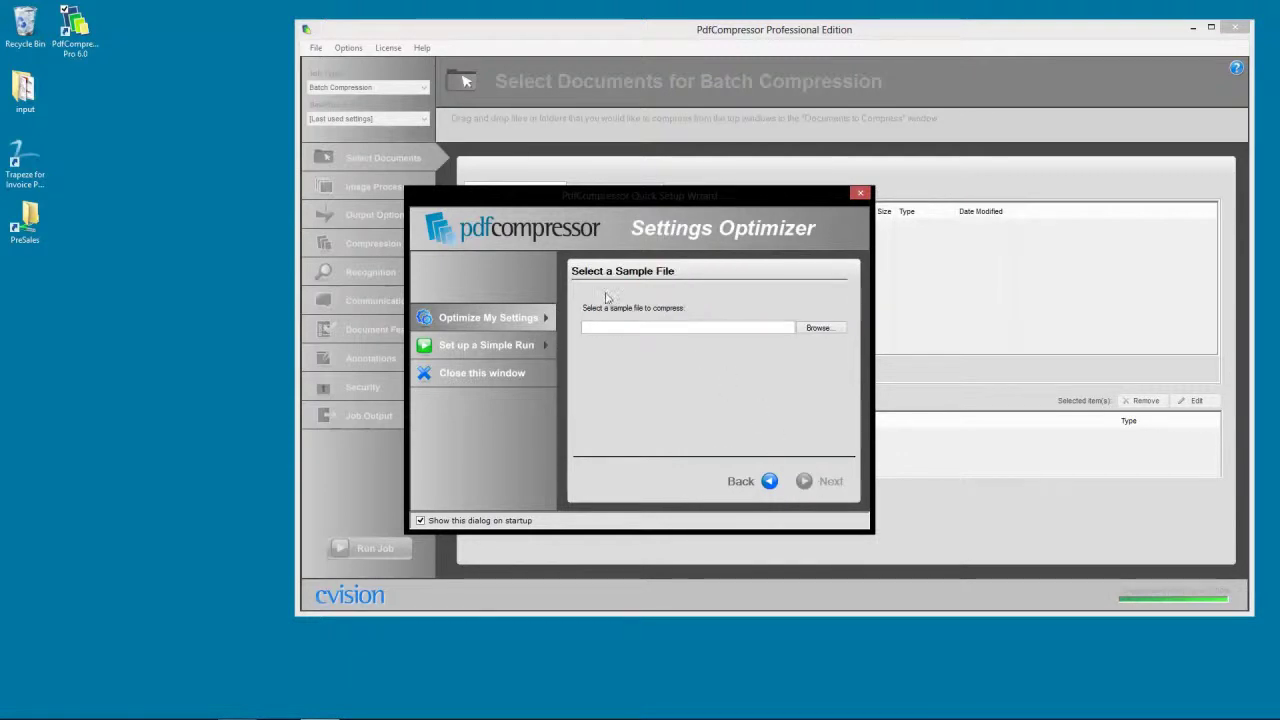
Browse to the input folder on the desktop to find a sample file for the optimizer
{"action": "left_click", "coordinate": [820, 327]}
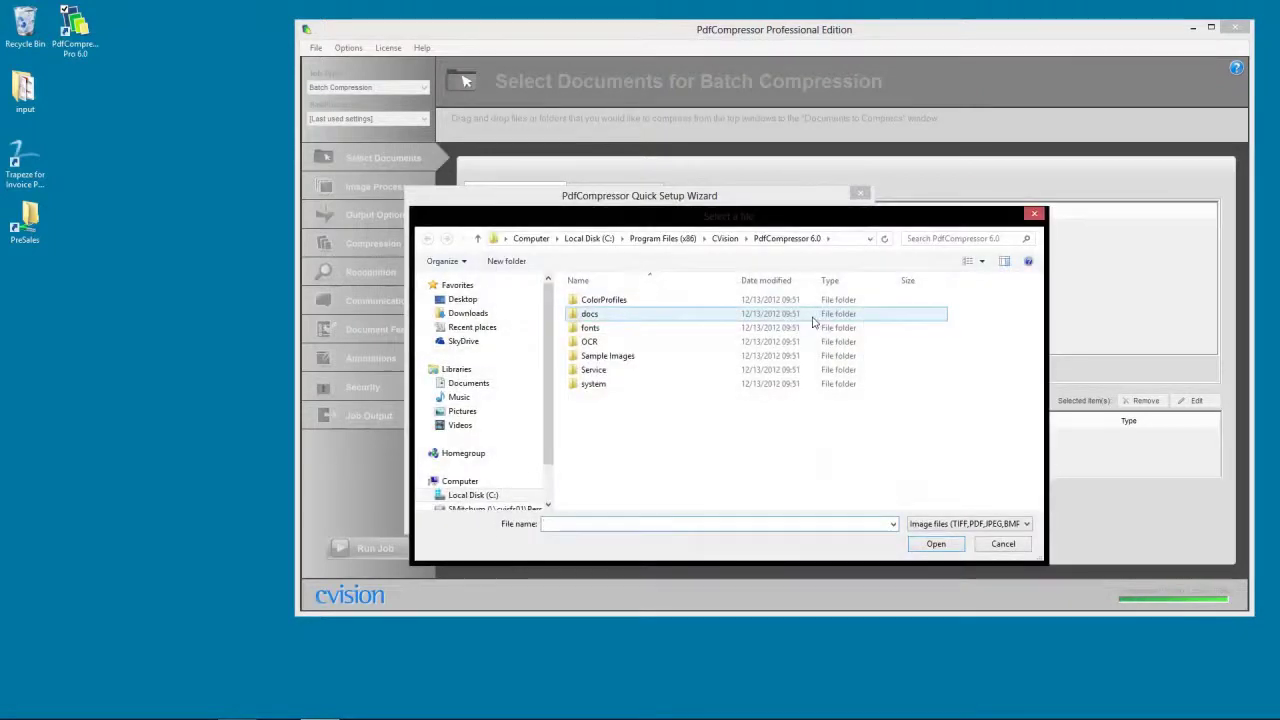
{"action": "left_click", "coordinate": [475, 301]}
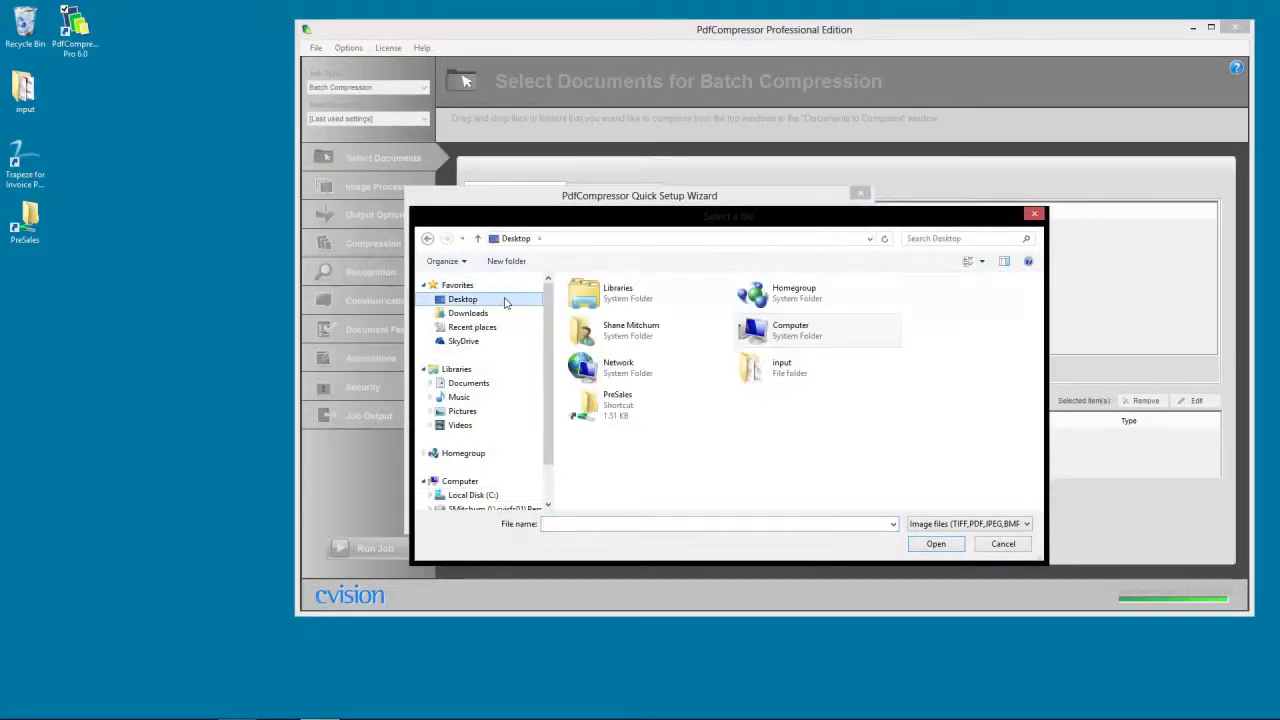
{"action": "double_click", "coordinate": [762, 362]}
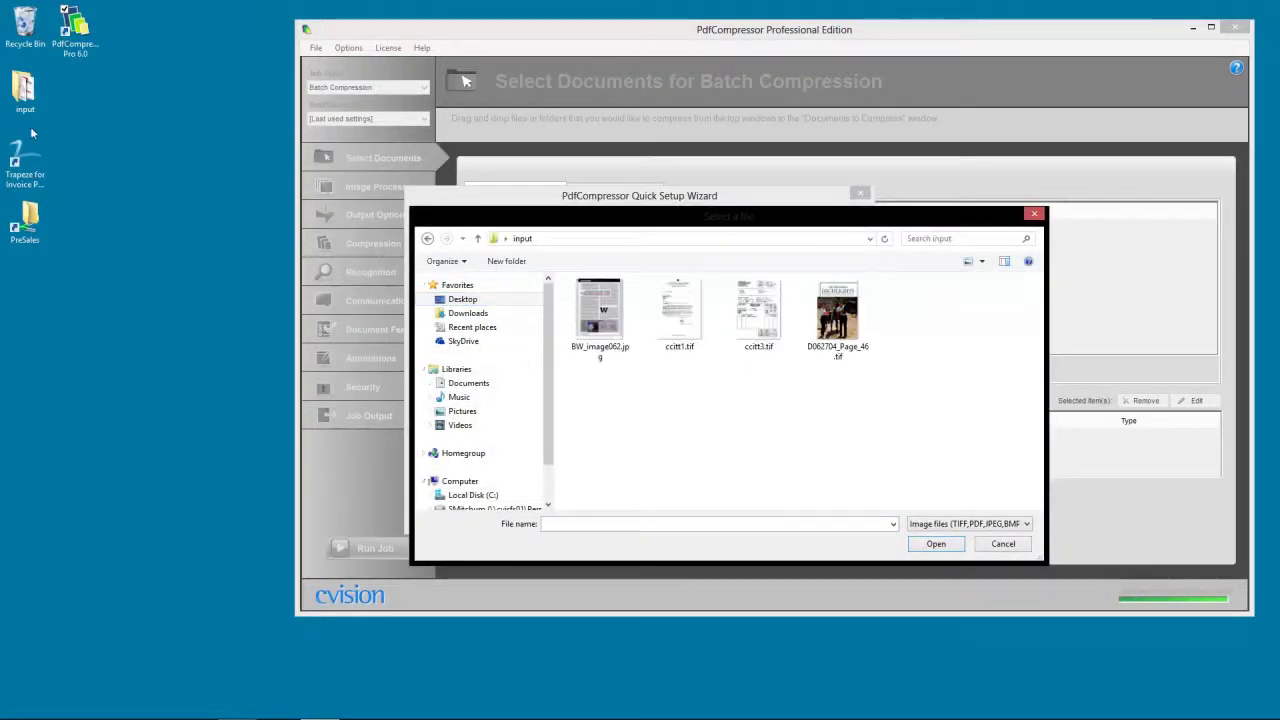
View BW_image062.jpg from the desktop's input folder at a larger zoom, and close the image and its folder
{"action": "double_click", "coordinate": [24, 92]}
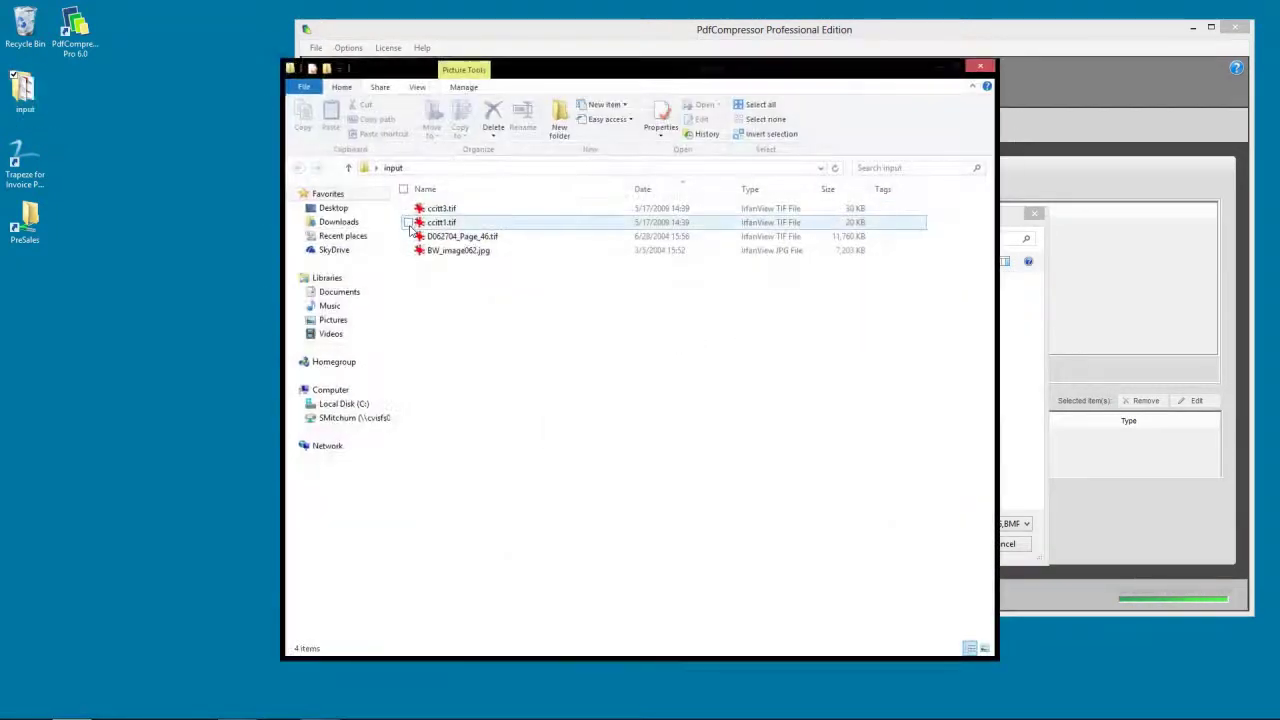
{"action": "double_click", "coordinate": [462, 250]}
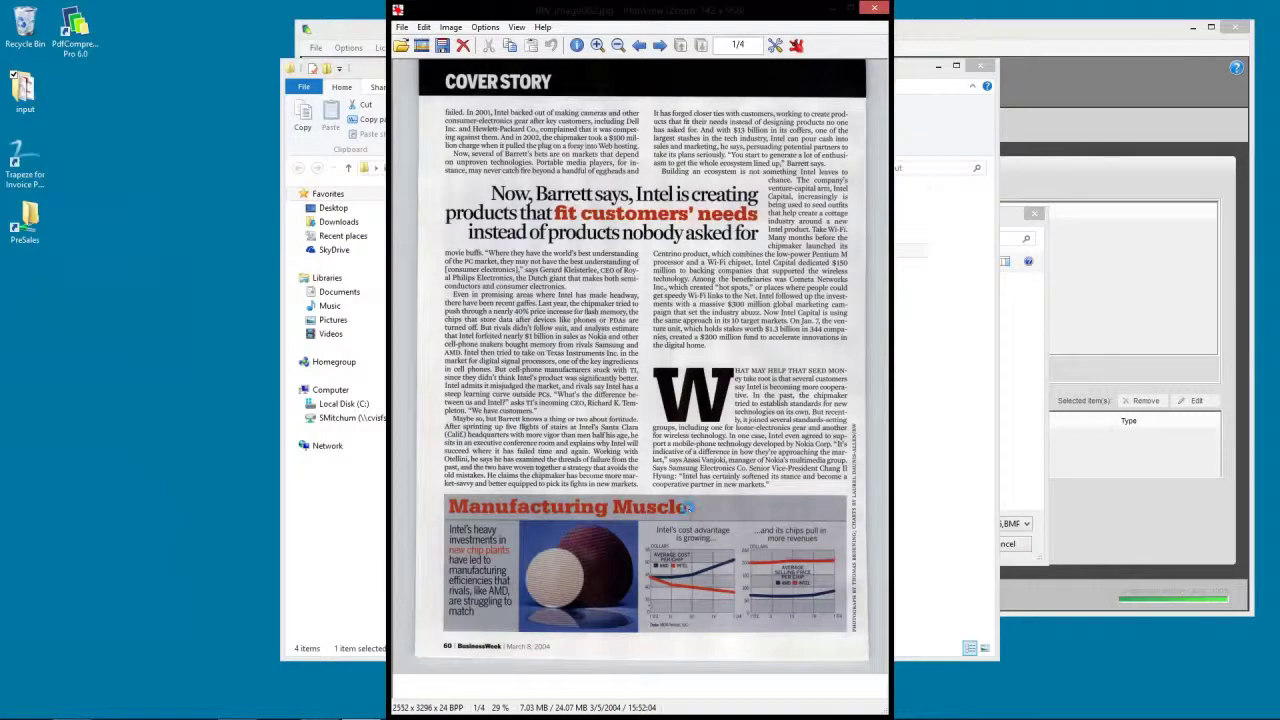
{"action": "scroll", "coordinate": [688, 514], "scroll_direction": "up", "scroll_amount": 6}
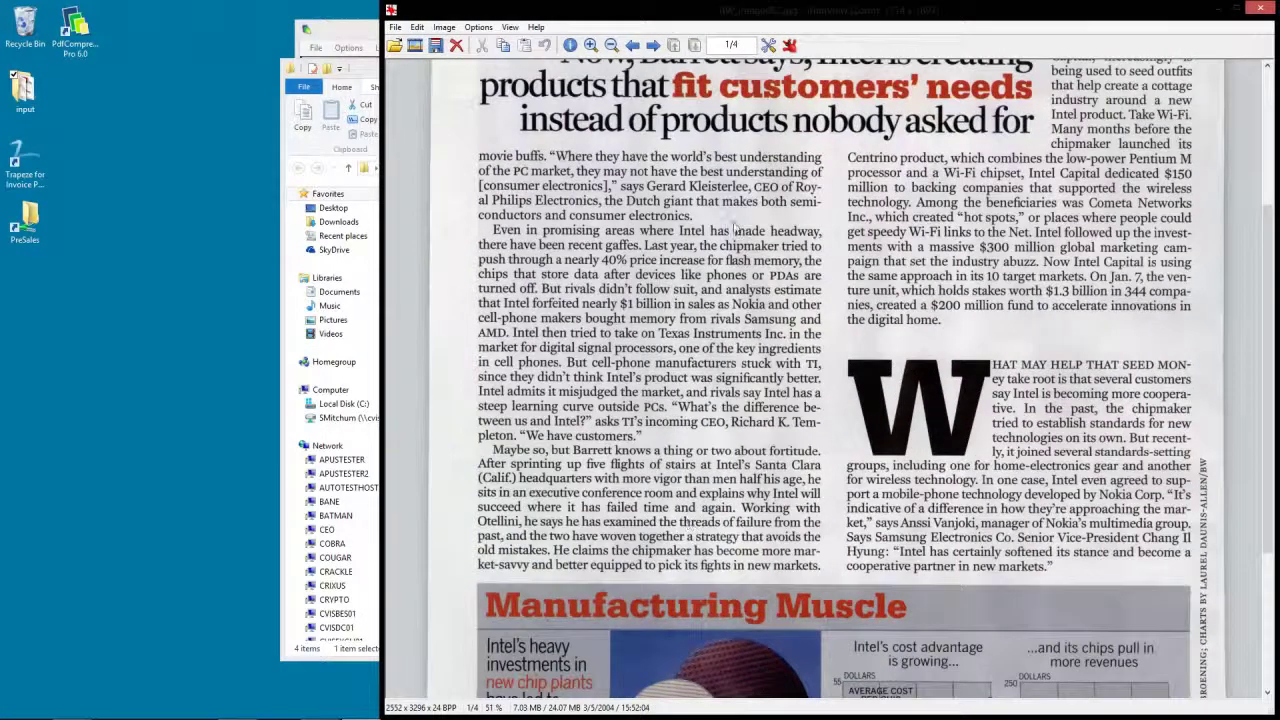
{"action": "scroll", "coordinate": [743, 243], "scroll_direction": "up", "scroll_amount": 2}
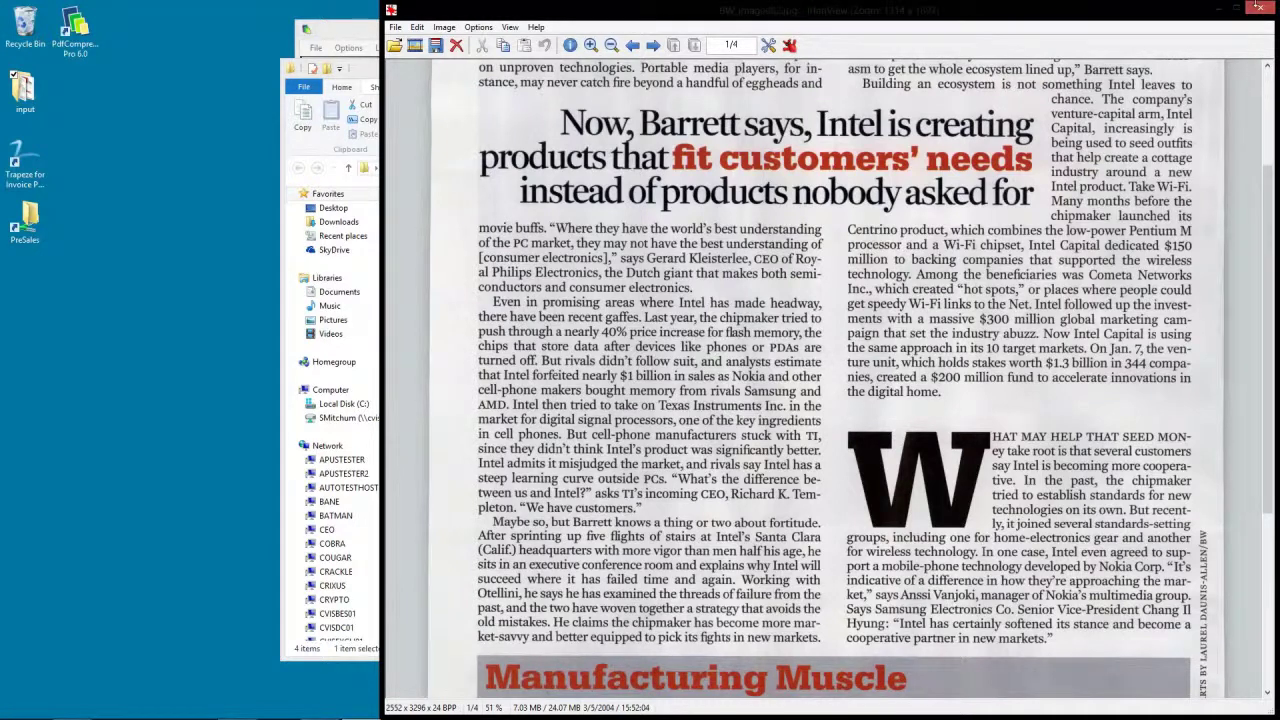
{"action": "left_click", "coordinate": [1258, 7]}
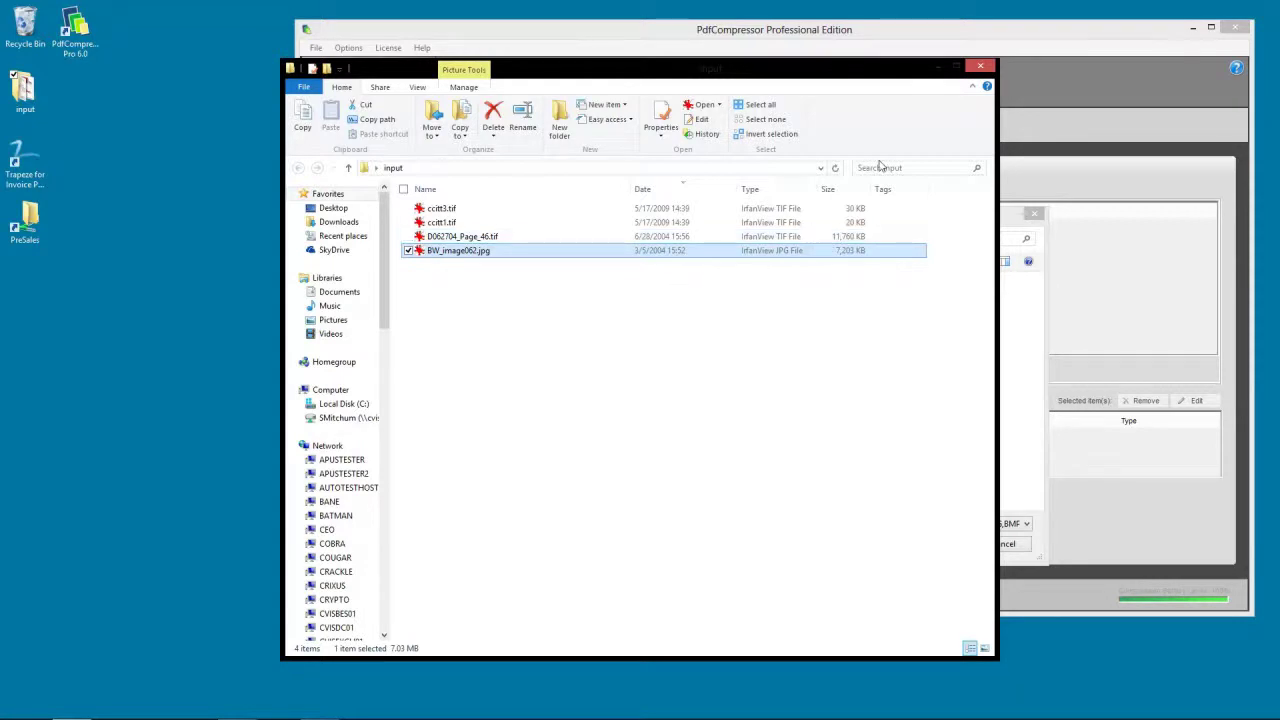
{"action": "left_click", "coordinate": [981, 66]}
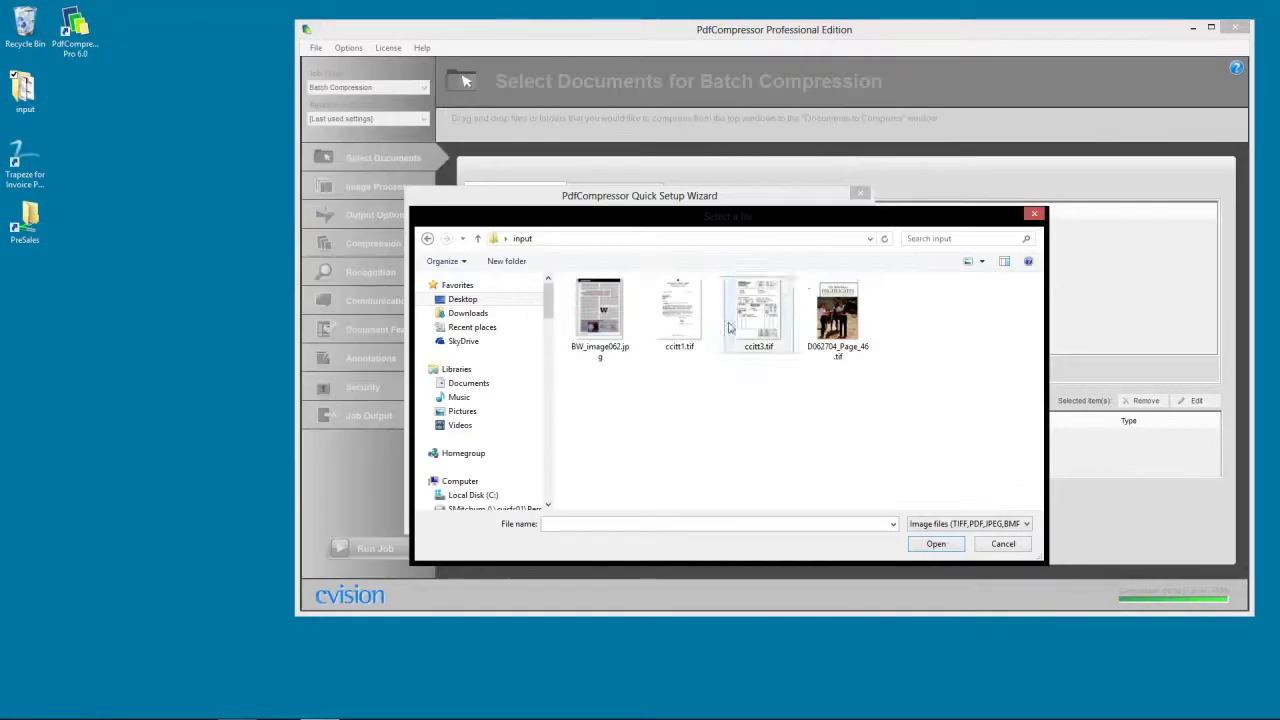
Choose BW_image062.jpg as the sample file and run the optimizer's trial compressions on it
{"action": "left_click", "coordinate": [598, 325]}
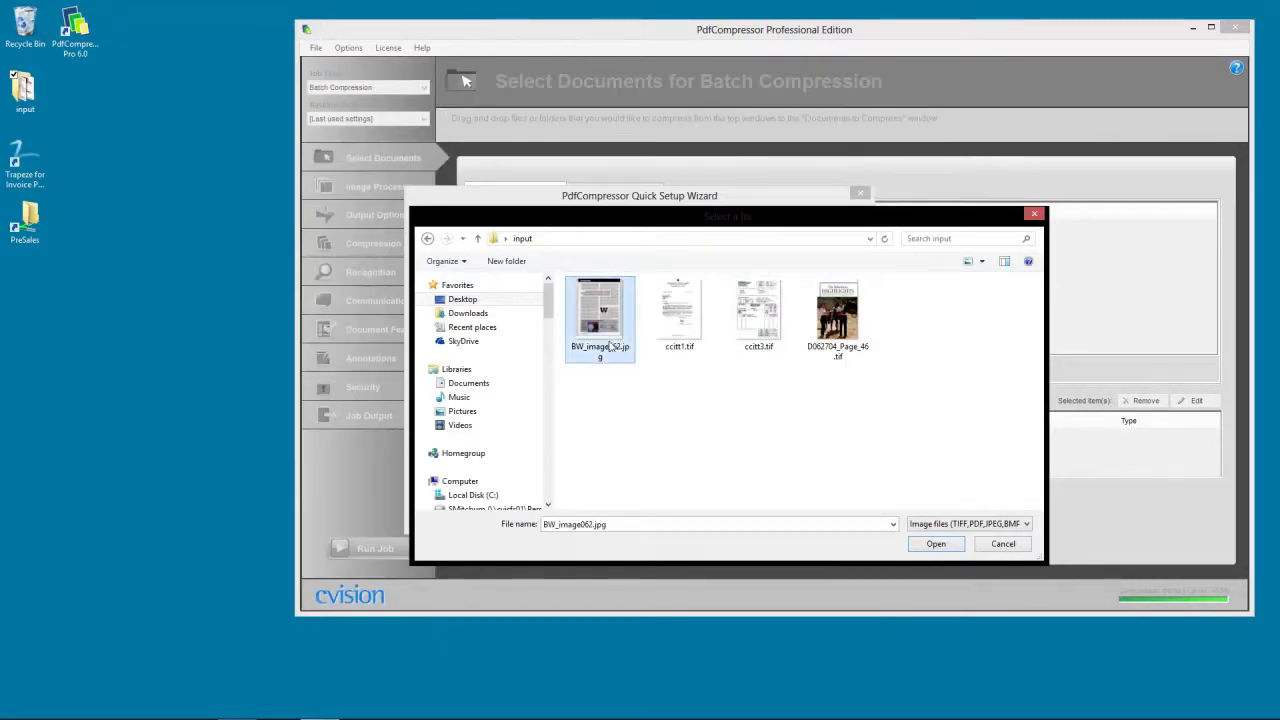
{"action": "left_click", "coordinate": [935, 544]}
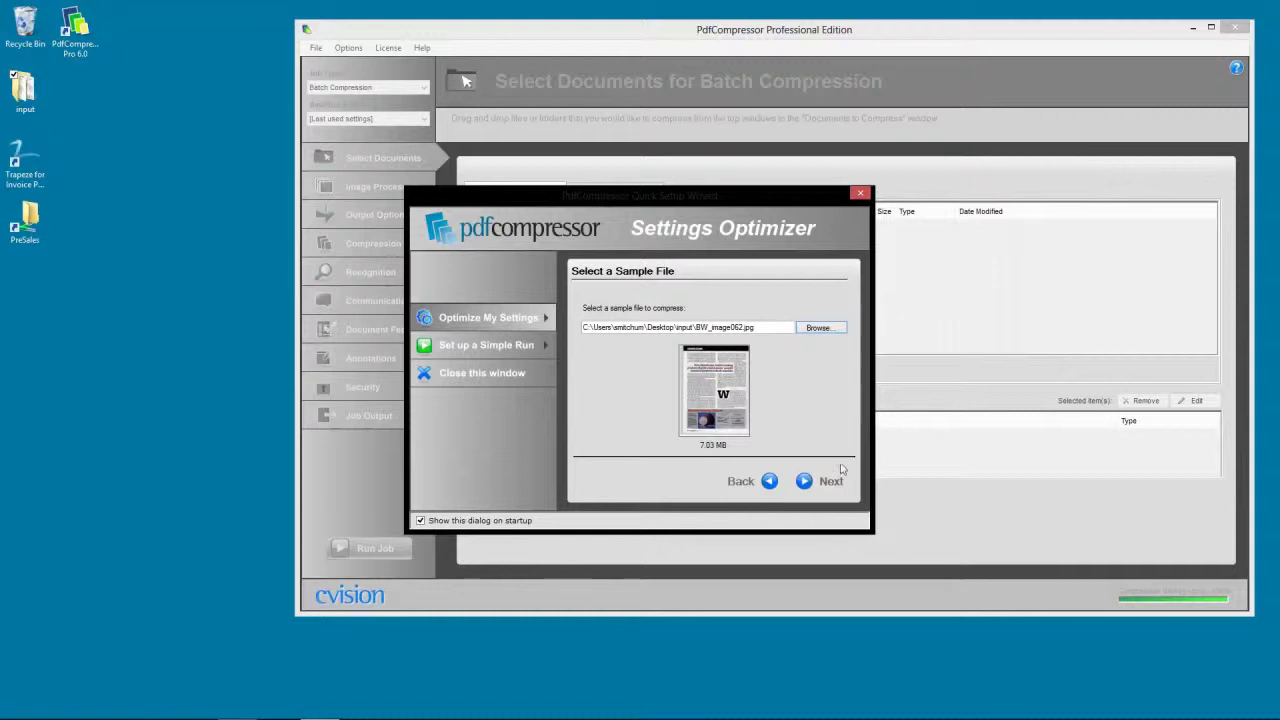
{"action": "left_click", "coordinate": [804, 482]}
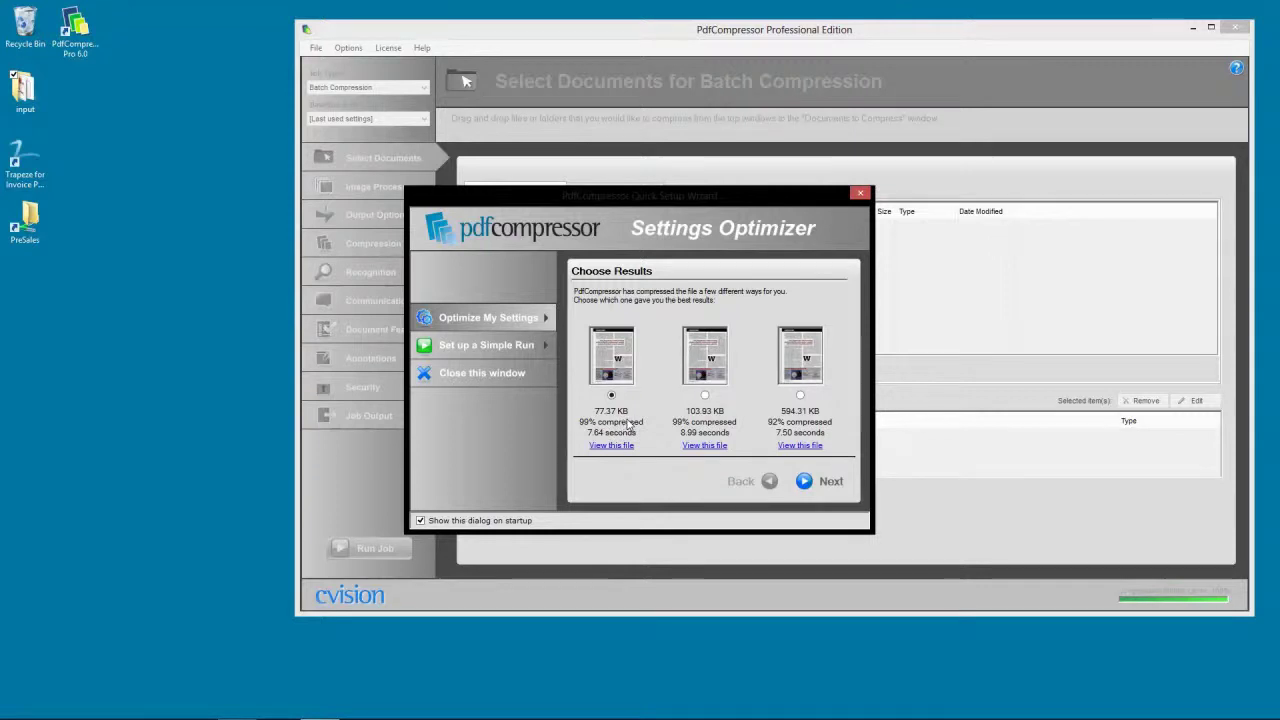
Reject the first result as not working well, report insufficient color/greyscale image quality, and reprocess the sample file
{"action": "left_click", "coordinate": [805, 482]}
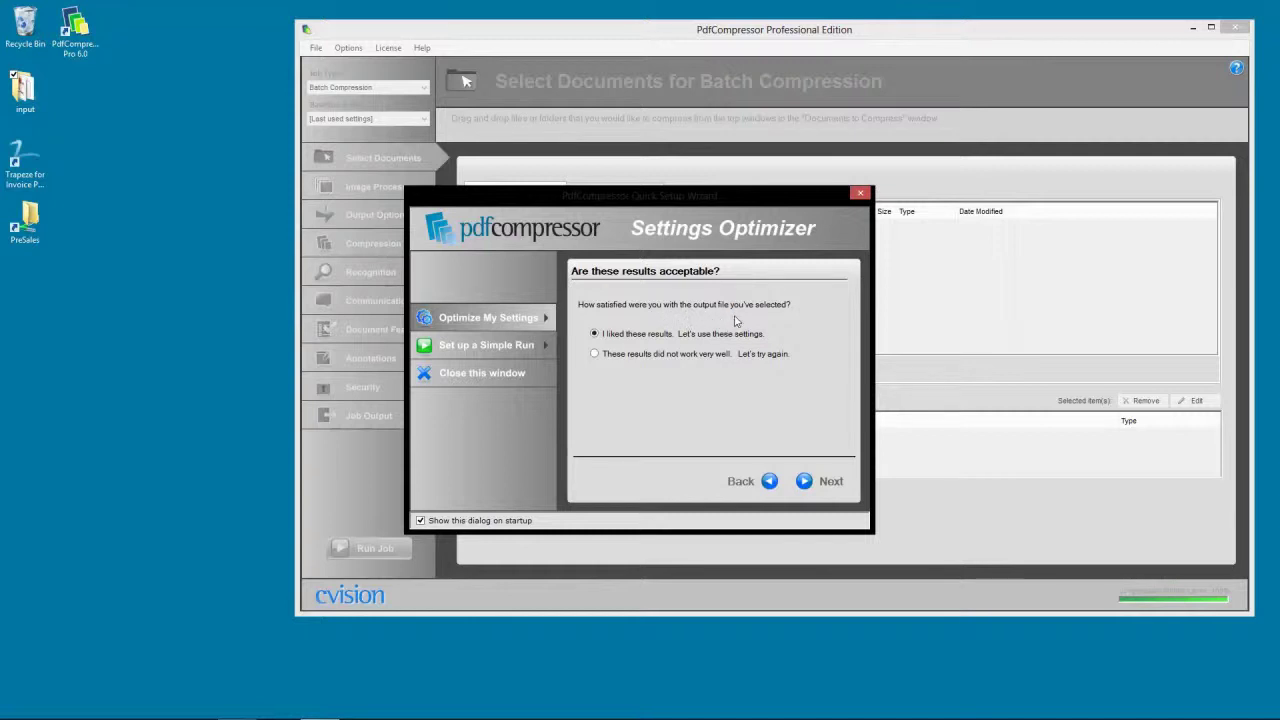
{"action": "left_click", "coordinate": [665, 356]}
{"action": "left_click", "coordinate": [805, 483]}
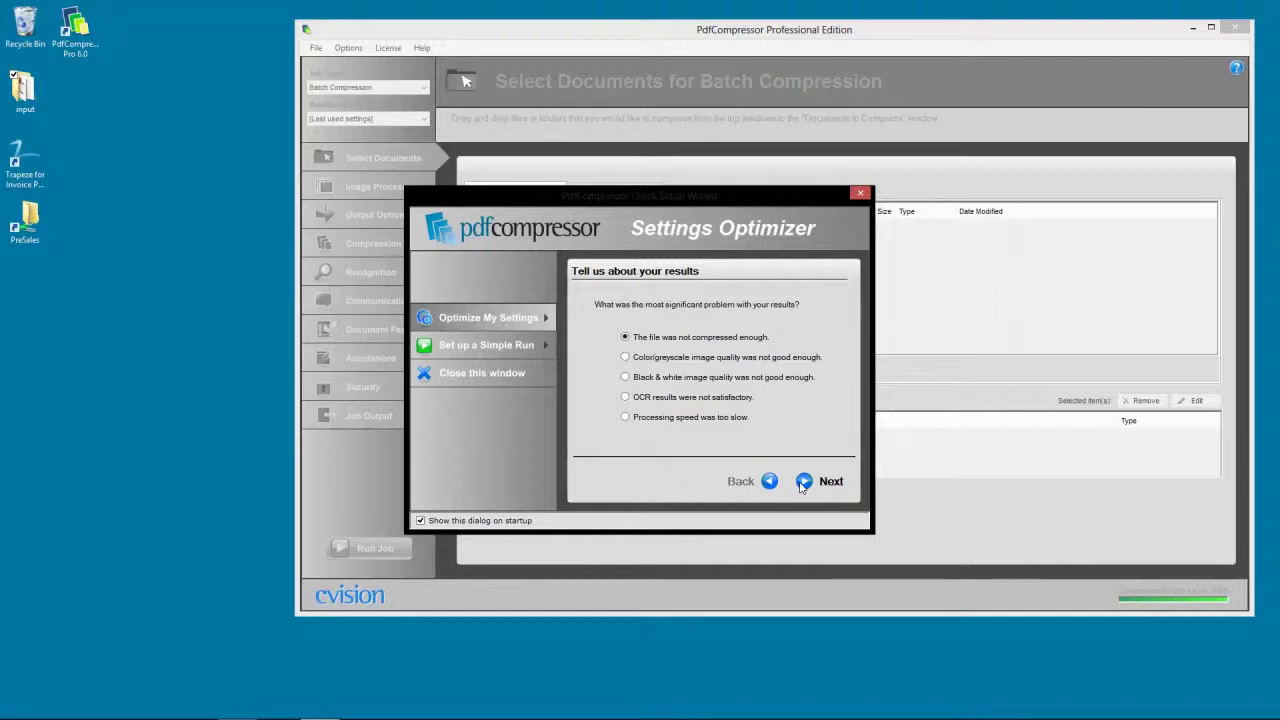
{"action": "left_click", "coordinate": [653, 358]}
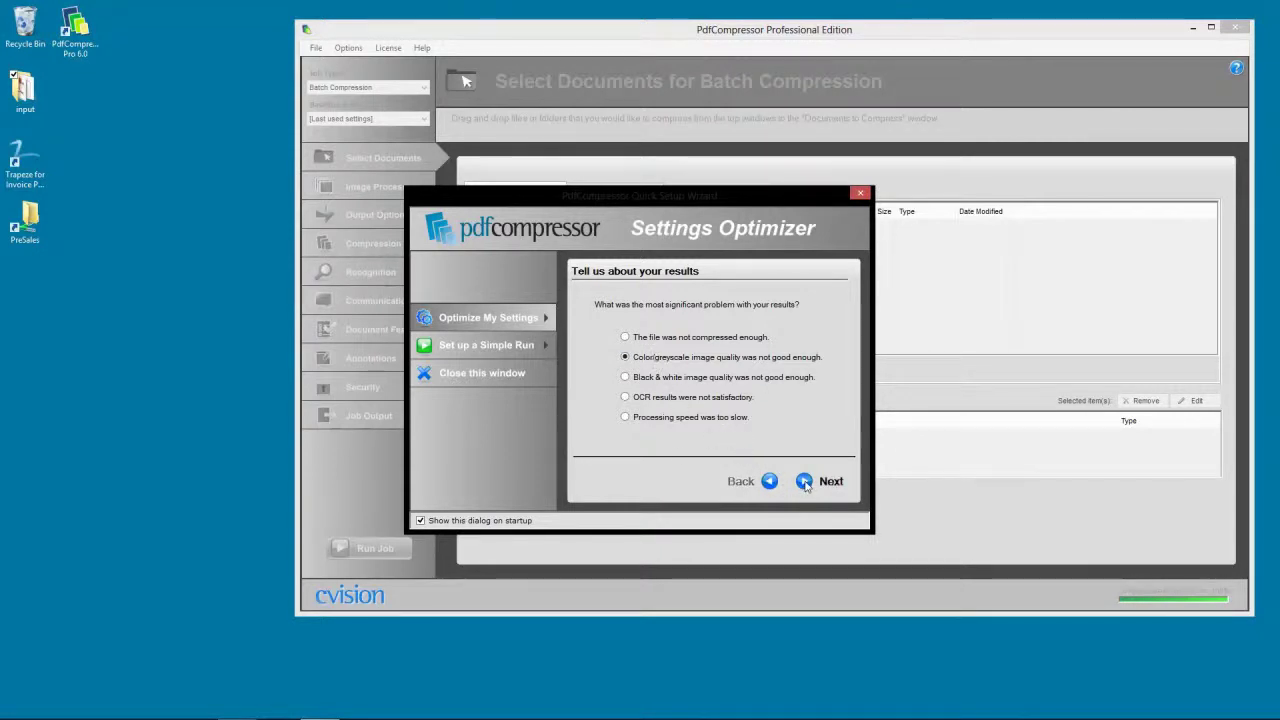
{"action": "left_click", "coordinate": [806, 482]}
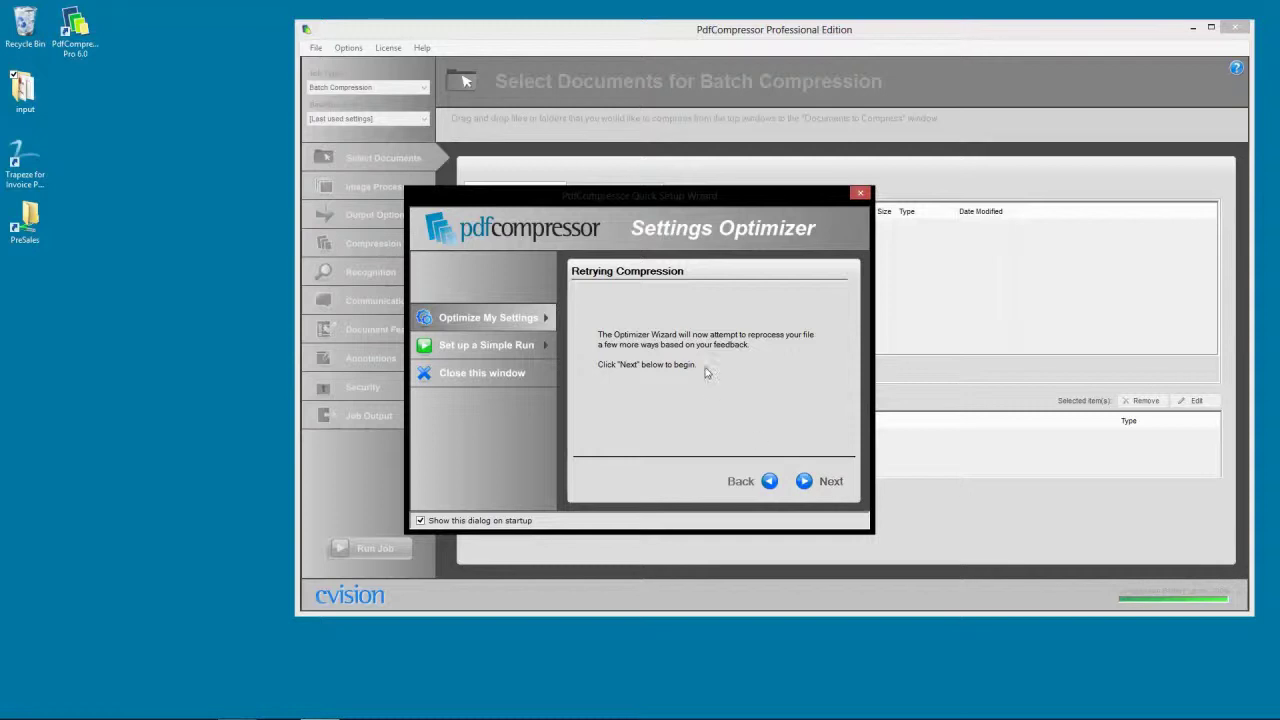
{"action": "left_click", "coordinate": [805, 481]}
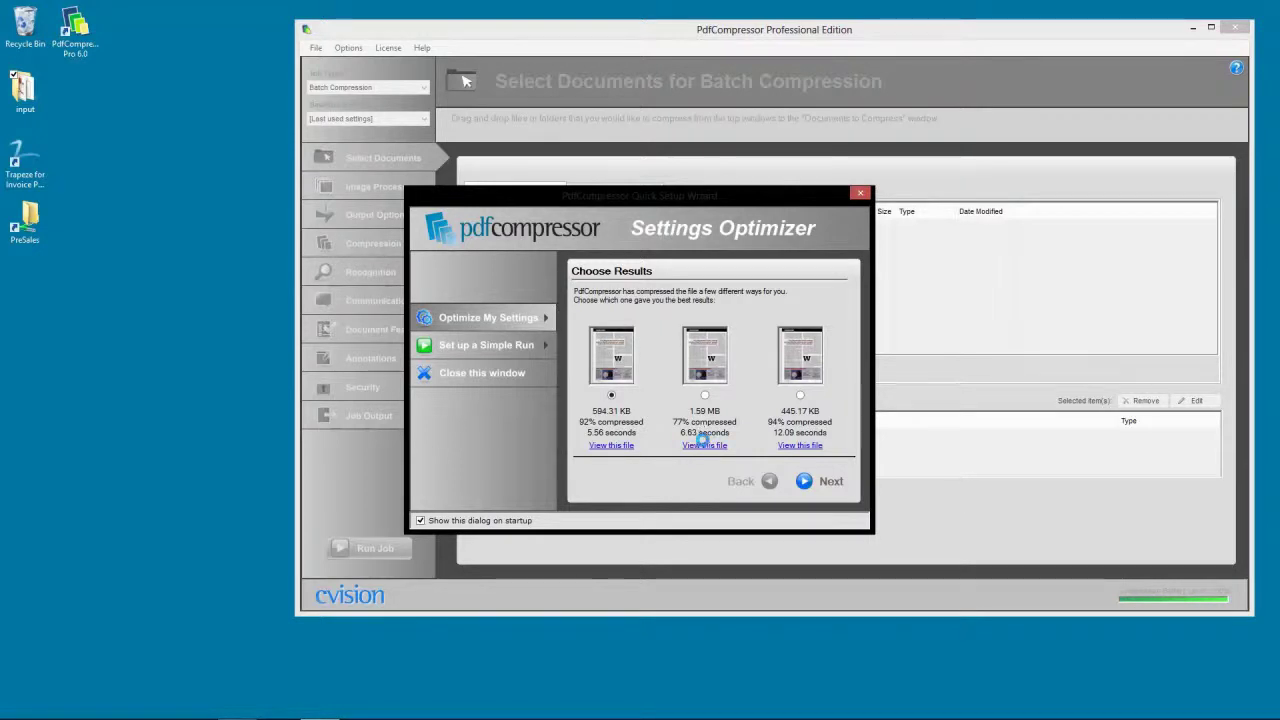
Examine the second reprocessed PDF's image quality and selectable text throughout the page, and close it
{"action": "left_click", "coordinate": [704, 445]}
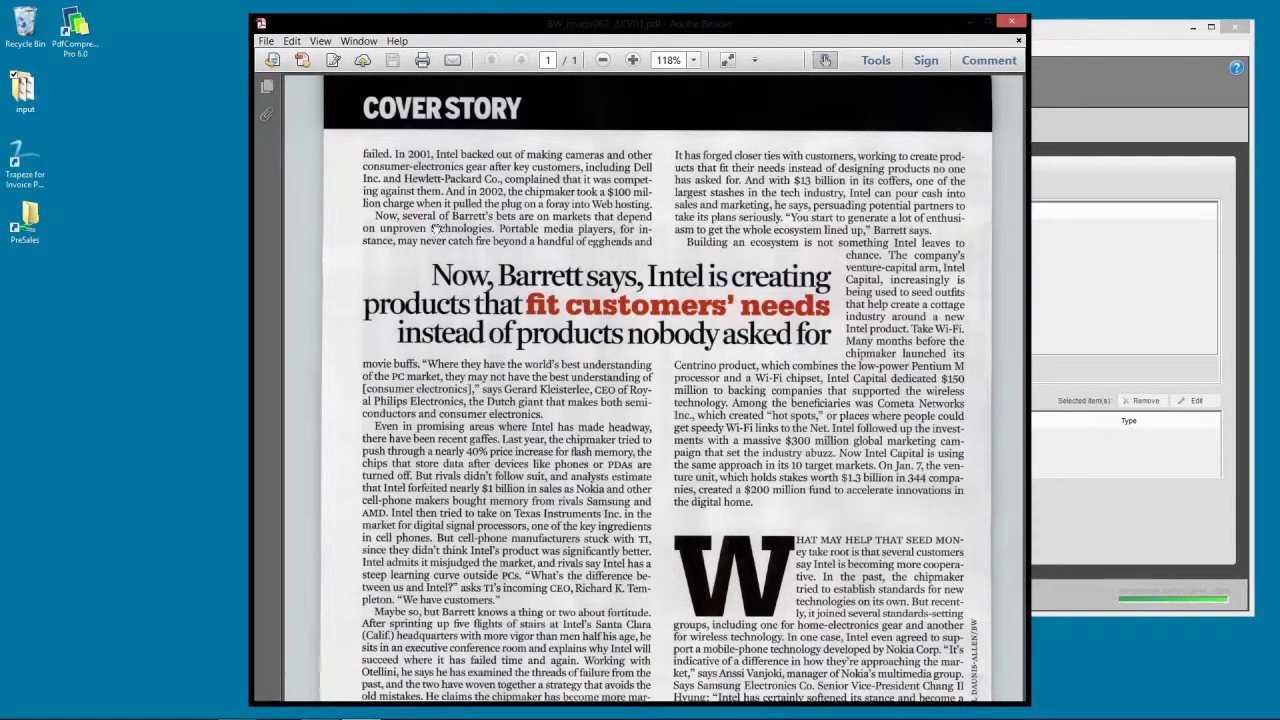
{"action": "key", "text": "ctrl+a"}
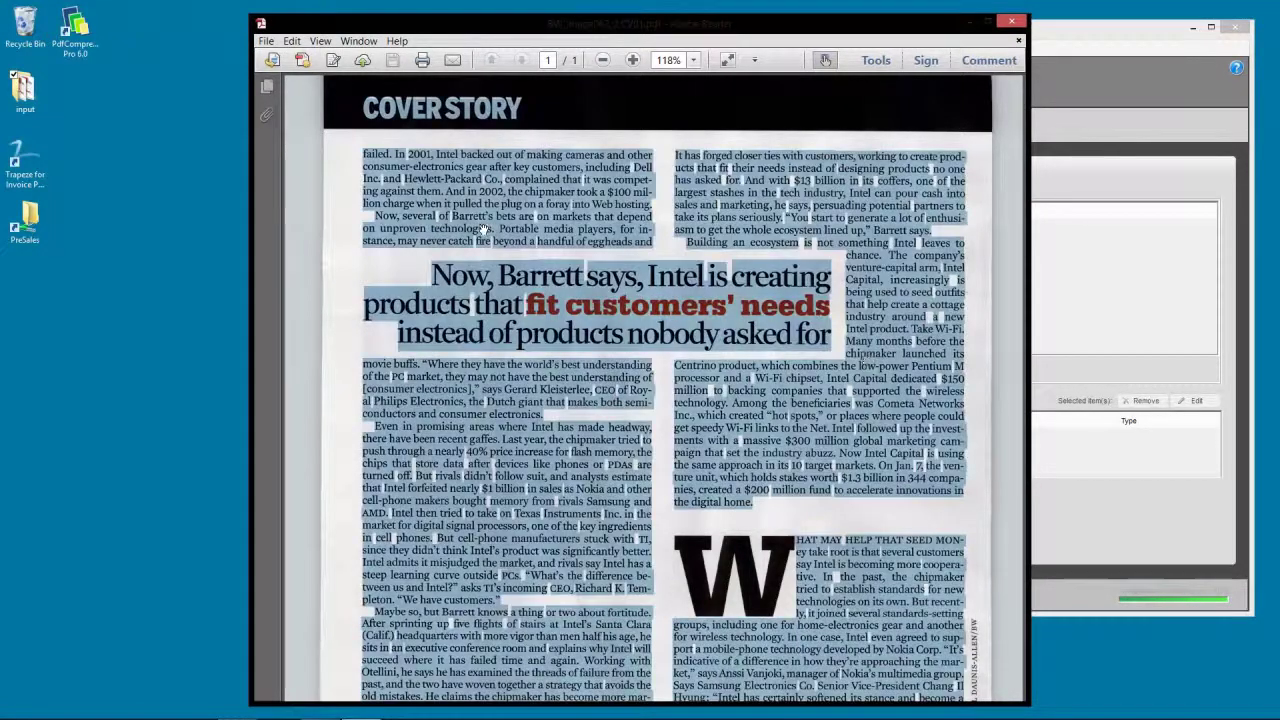
{"action": "left_click", "coordinate": [900, 330]}
{"action": "scroll", "coordinate": [825, 295], "scroll_direction": "down", "scroll_amount": 2}
{"action": "scroll", "coordinate": [826, 295], "scroll_direction": "down", "scroll_amount": 2}
{"action": "scroll", "coordinate": [828, 298], "scroll_direction": "up", "scroll_amount": 4}
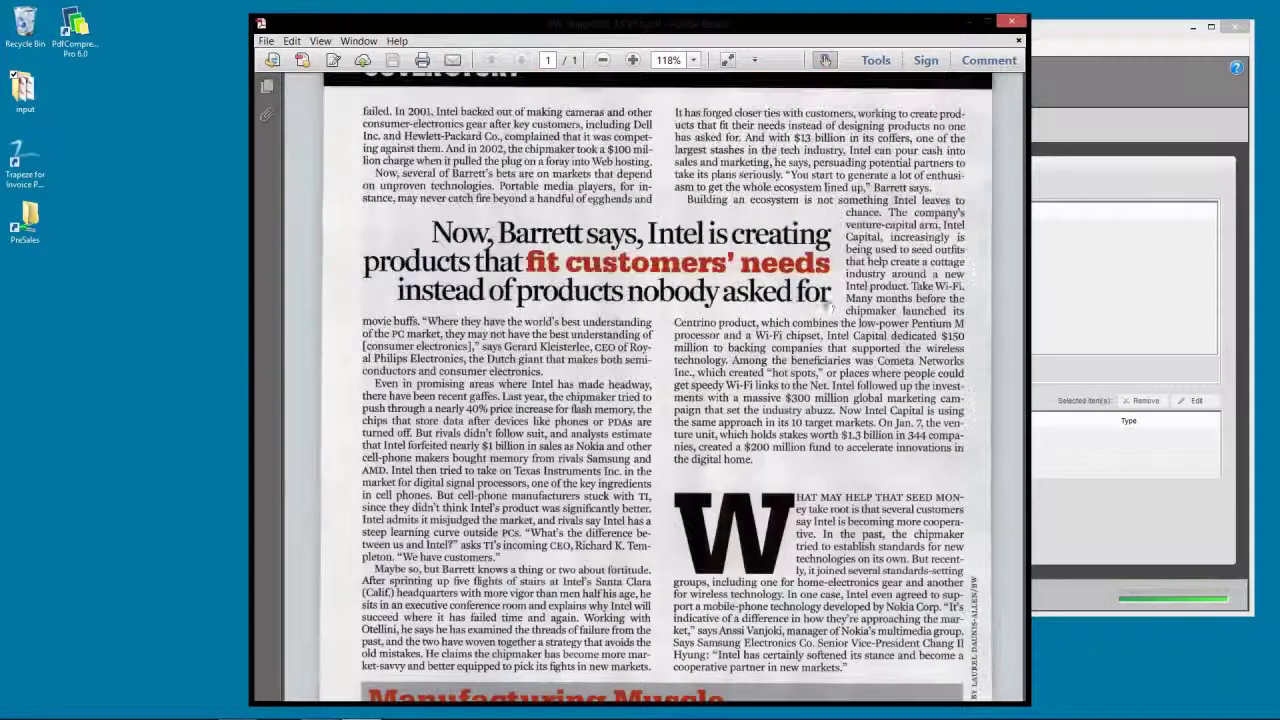
{"action": "left_click", "coordinate": [1012, 20]}
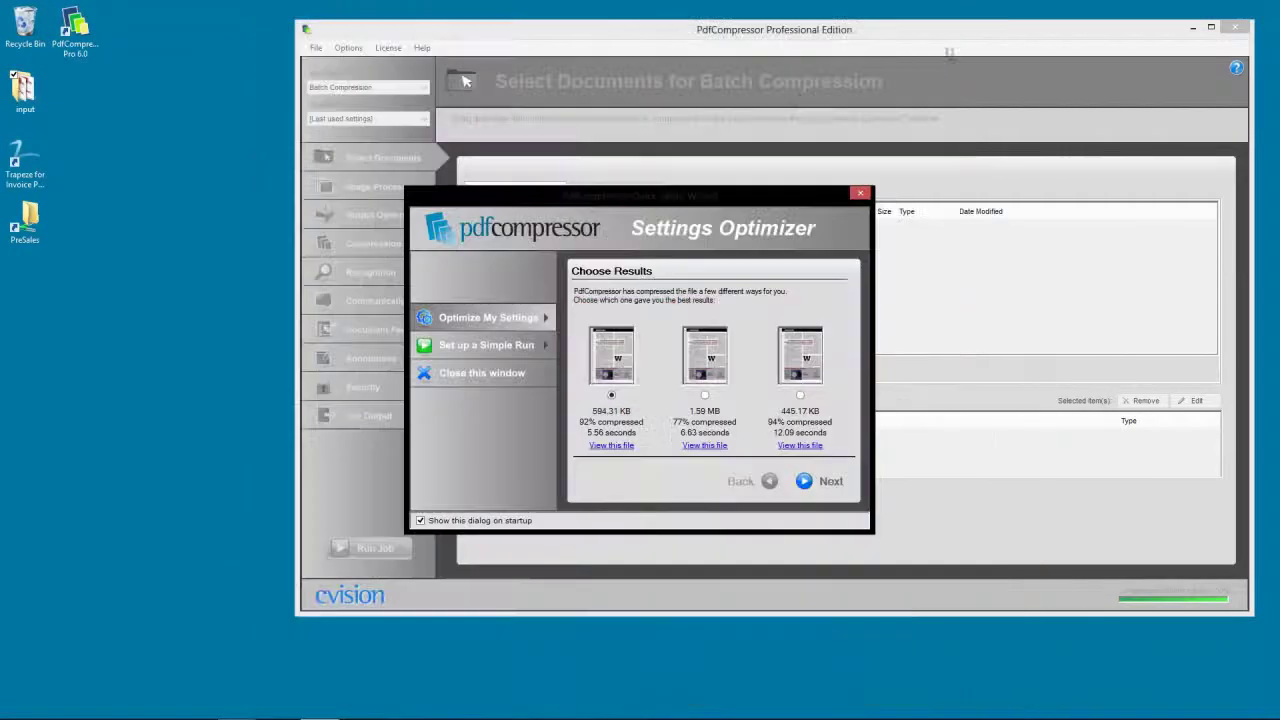
Accept the first of the three reprocessed results and save its settings as the configuration BestImageQuality, exiting to the main panel
{"action": "left_click", "coordinate": [805, 484]}
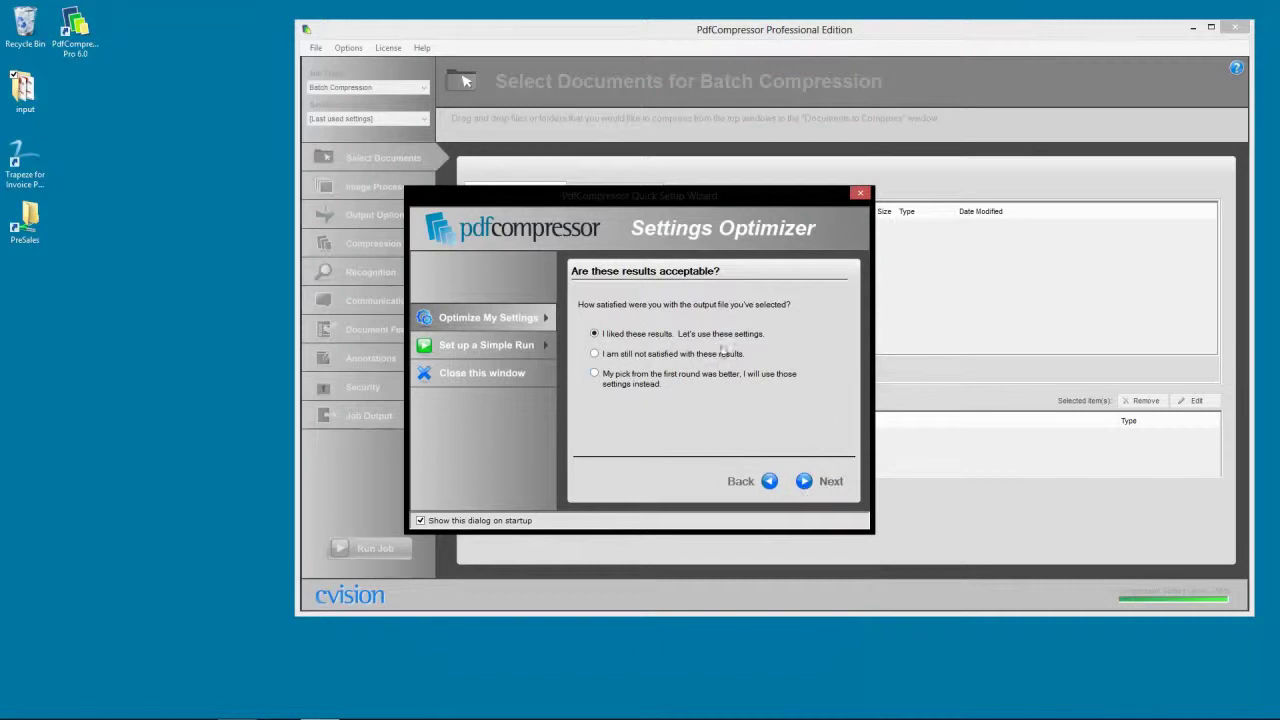
{"action": "left_click", "coordinate": [803, 484]}
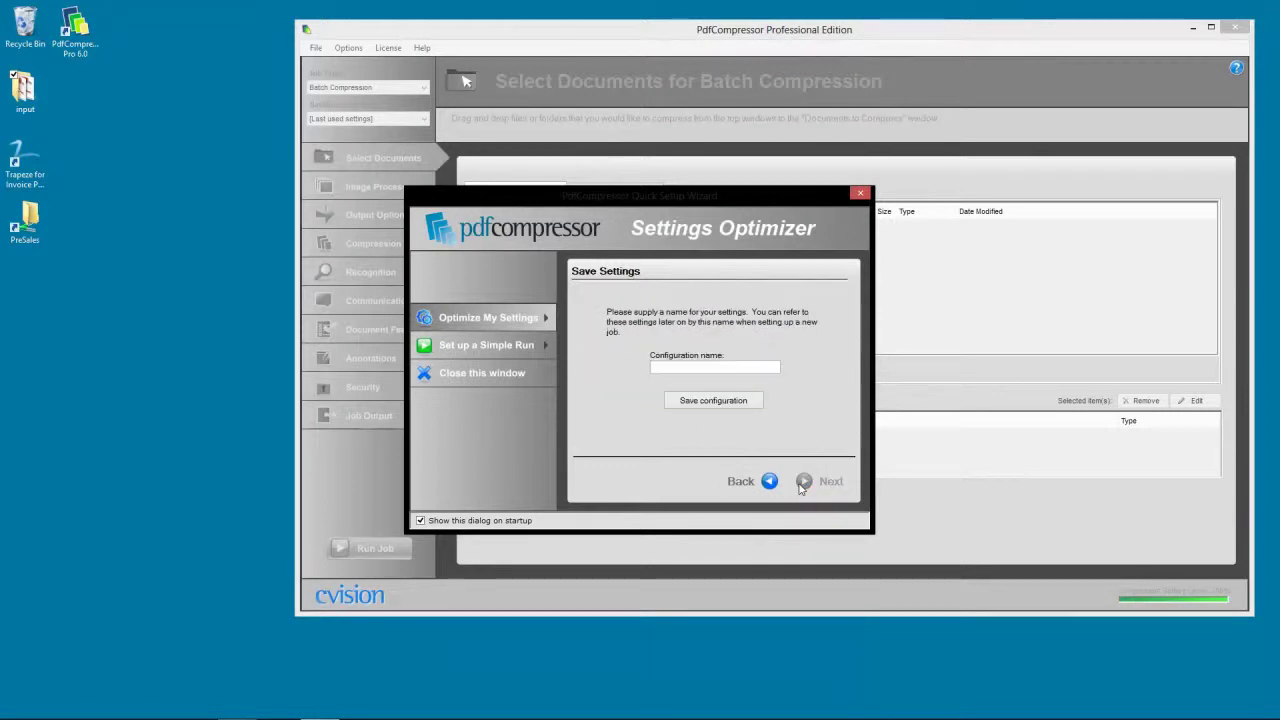
{"action": "left_click", "coordinate": [704, 367]}
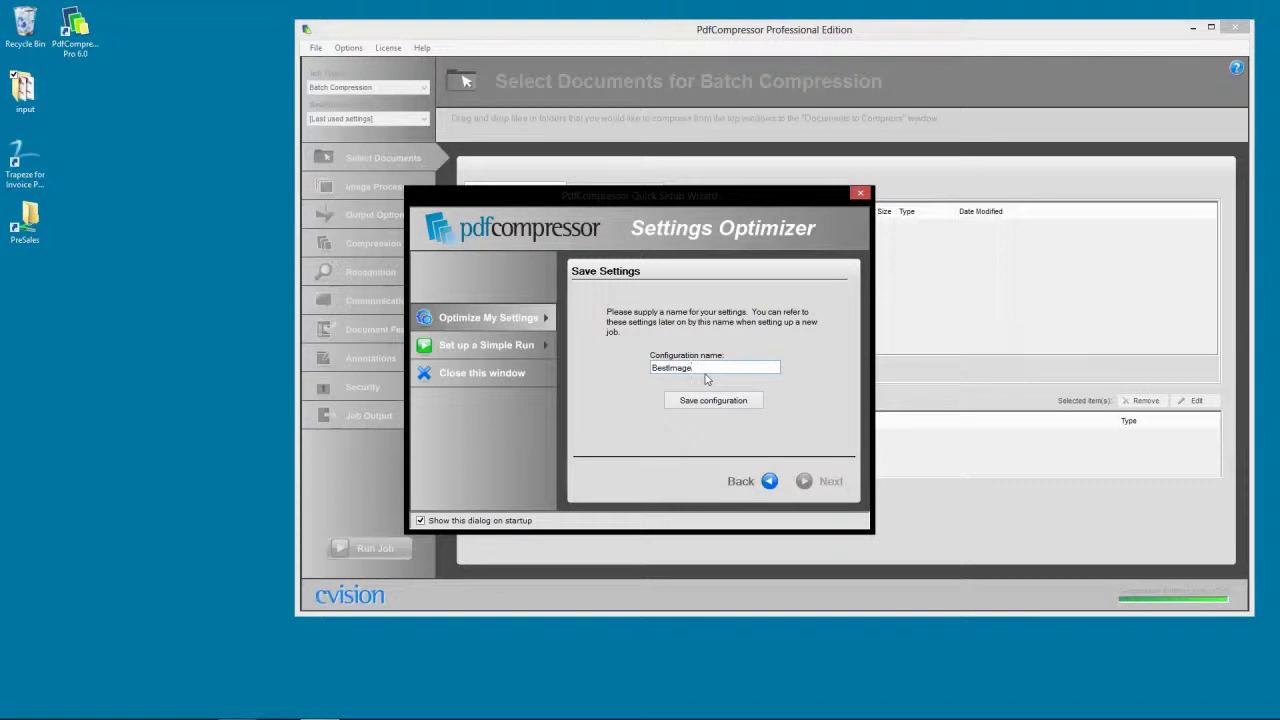
{"action": "type", "text": "uality"}
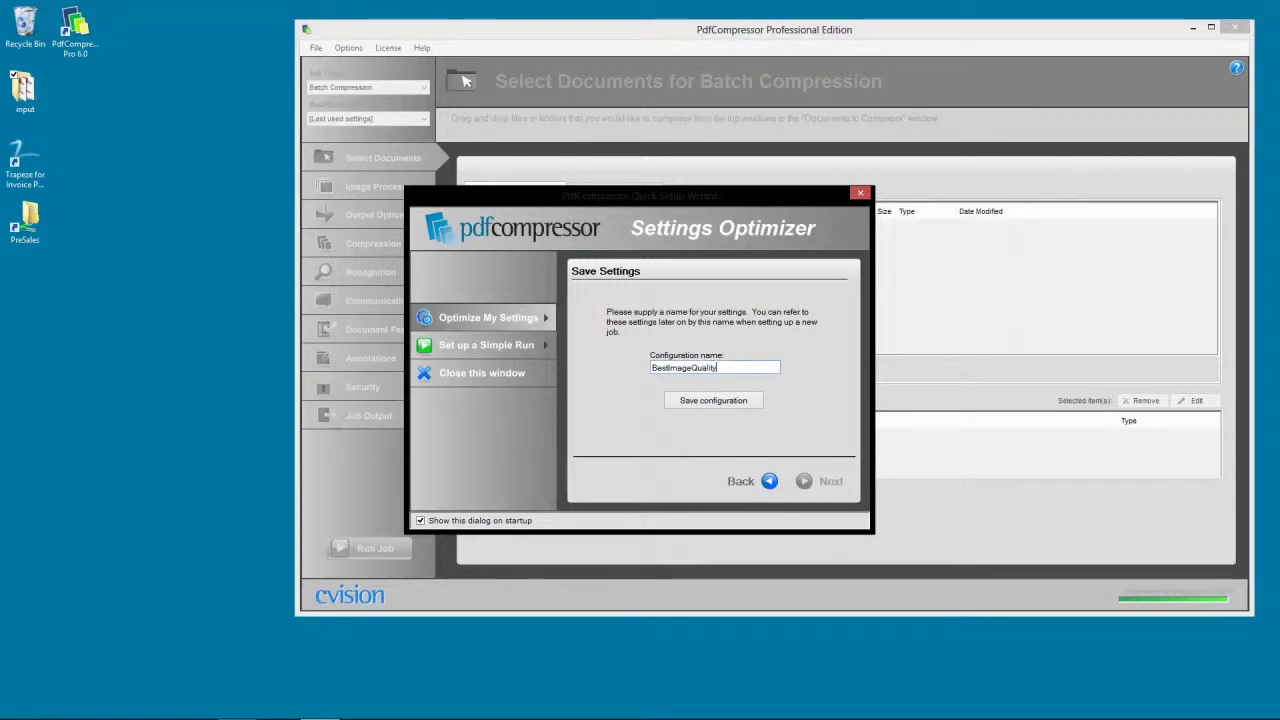
{"action": "left_click", "coordinate": [709, 399]}
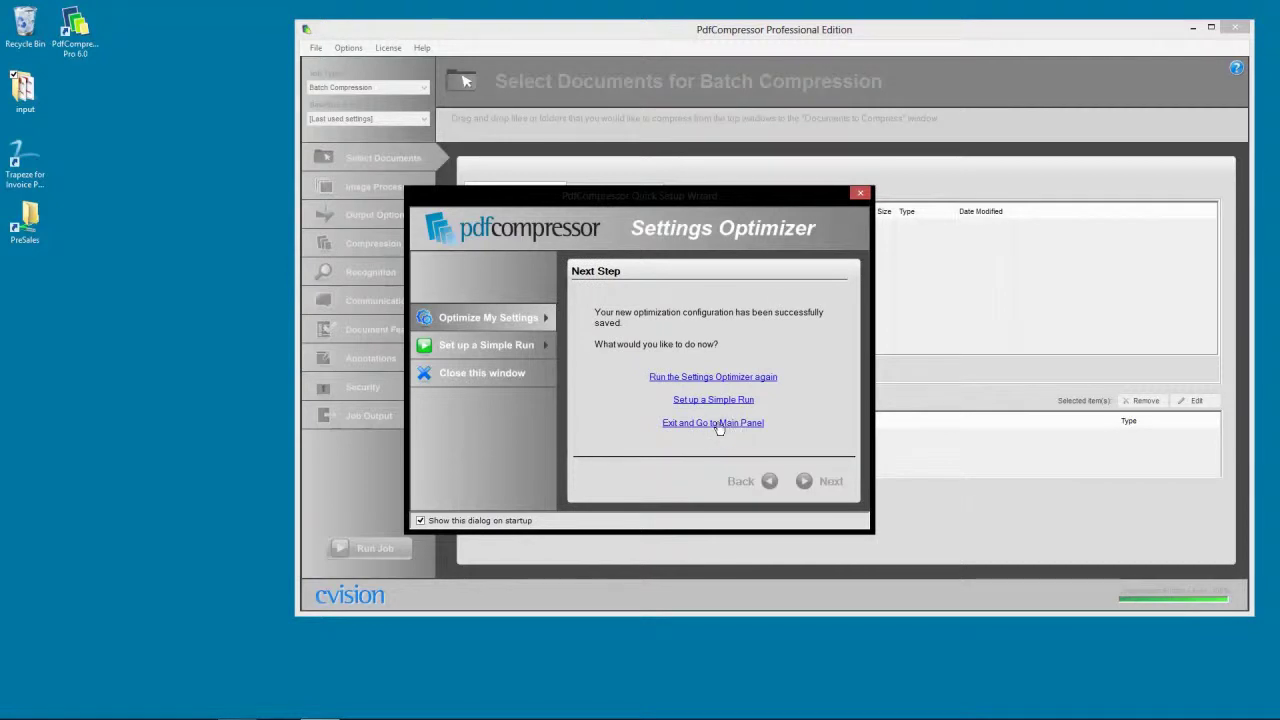
{"action": "left_click", "coordinate": [716, 424]}
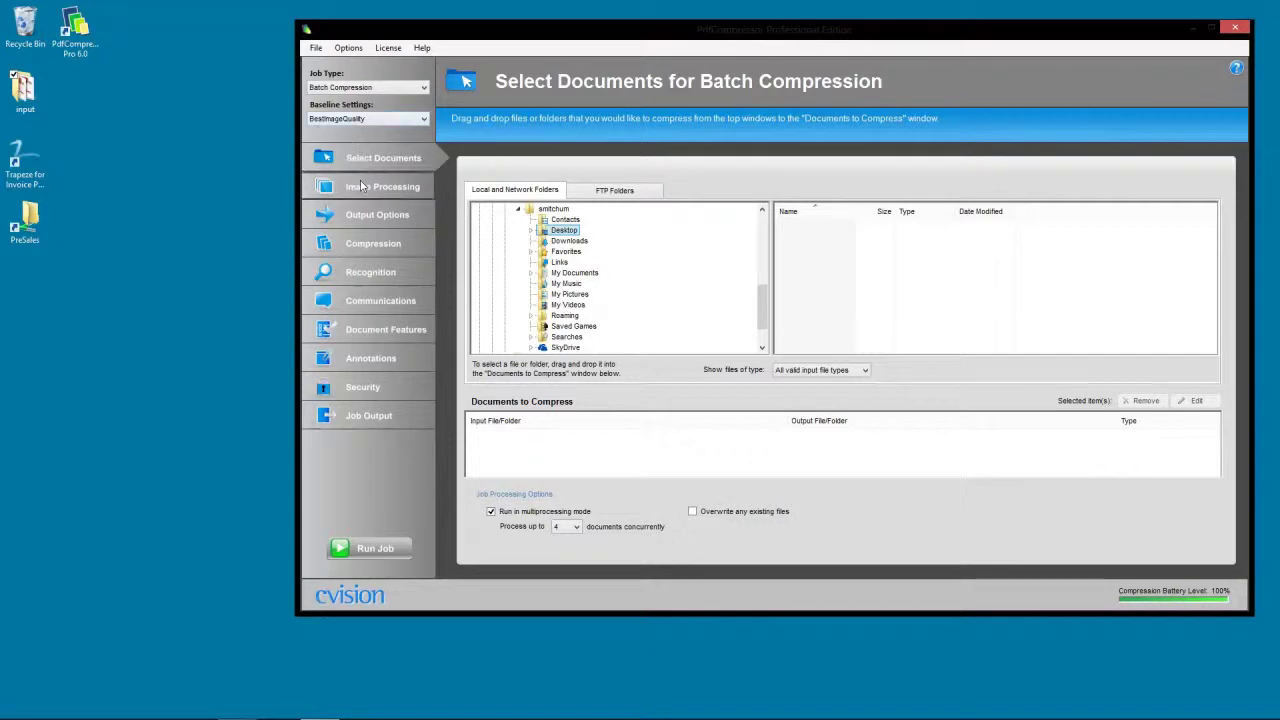
Review the saved configuration's Output Options, Image Processing and Compression settings
{"action": "left_click", "coordinate": [378, 215]}
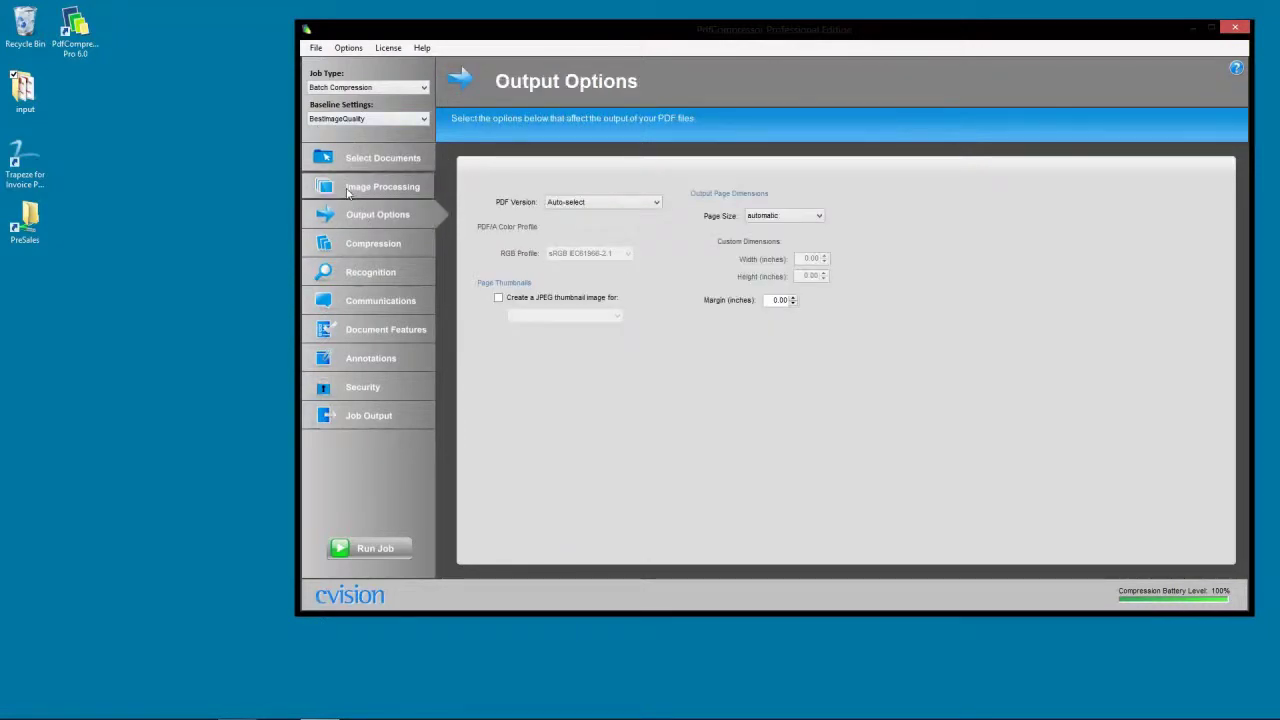
{"action": "left_click", "coordinate": [360, 188]}
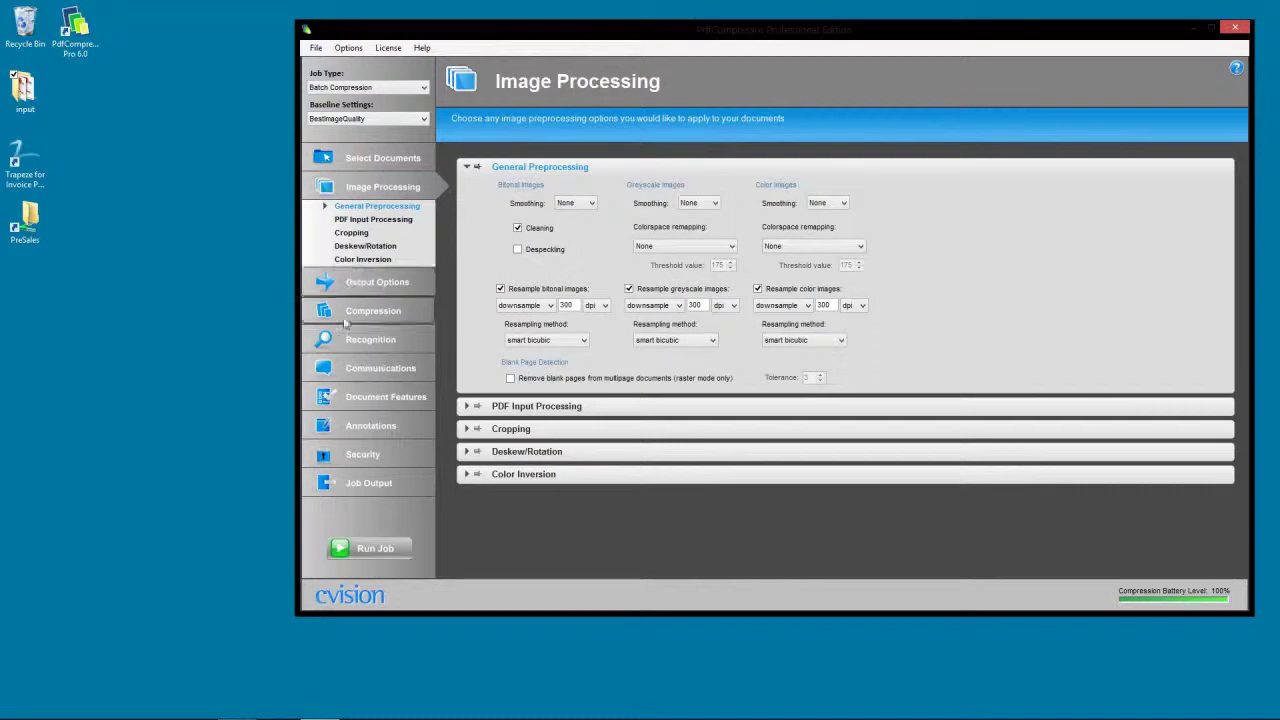
{"action": "left_click", "coordinate": [348, 311]}
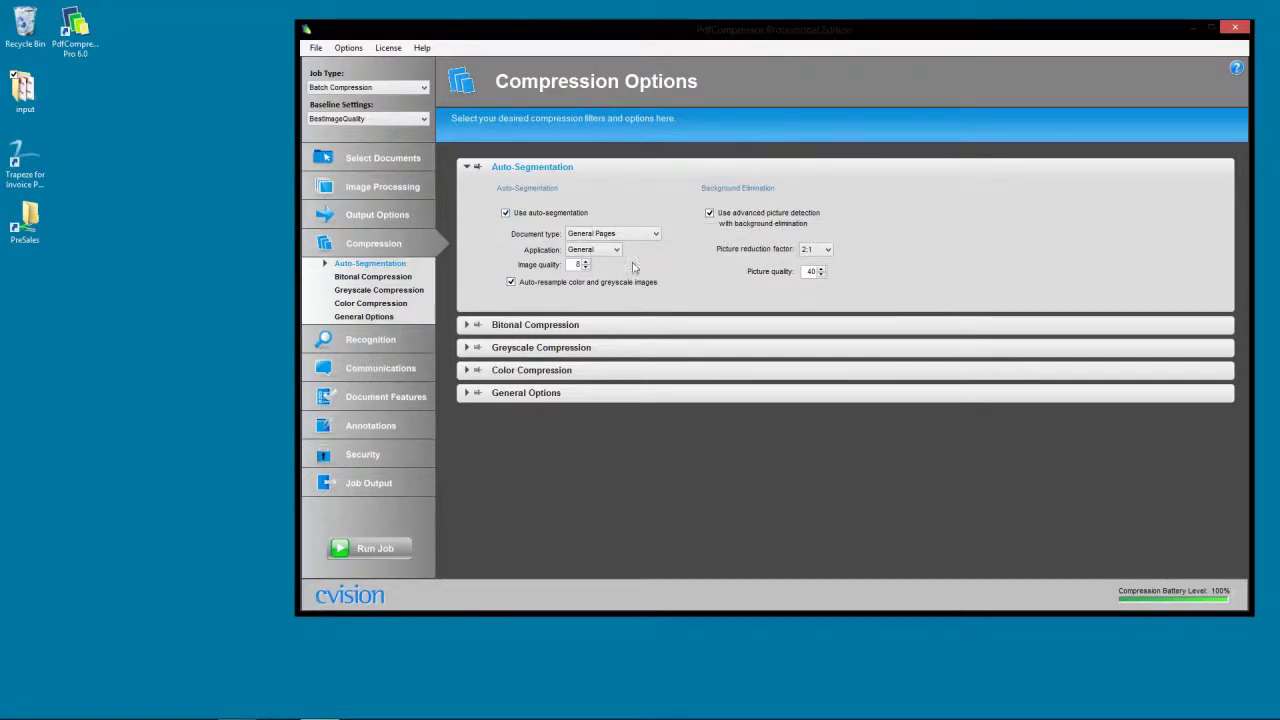
Open BW_image062_3.pdf from the desktop's input folder, check its selectable text, close it and return to PdfCompressor
{"action": "left_click", "coordinate": [25, 88]}
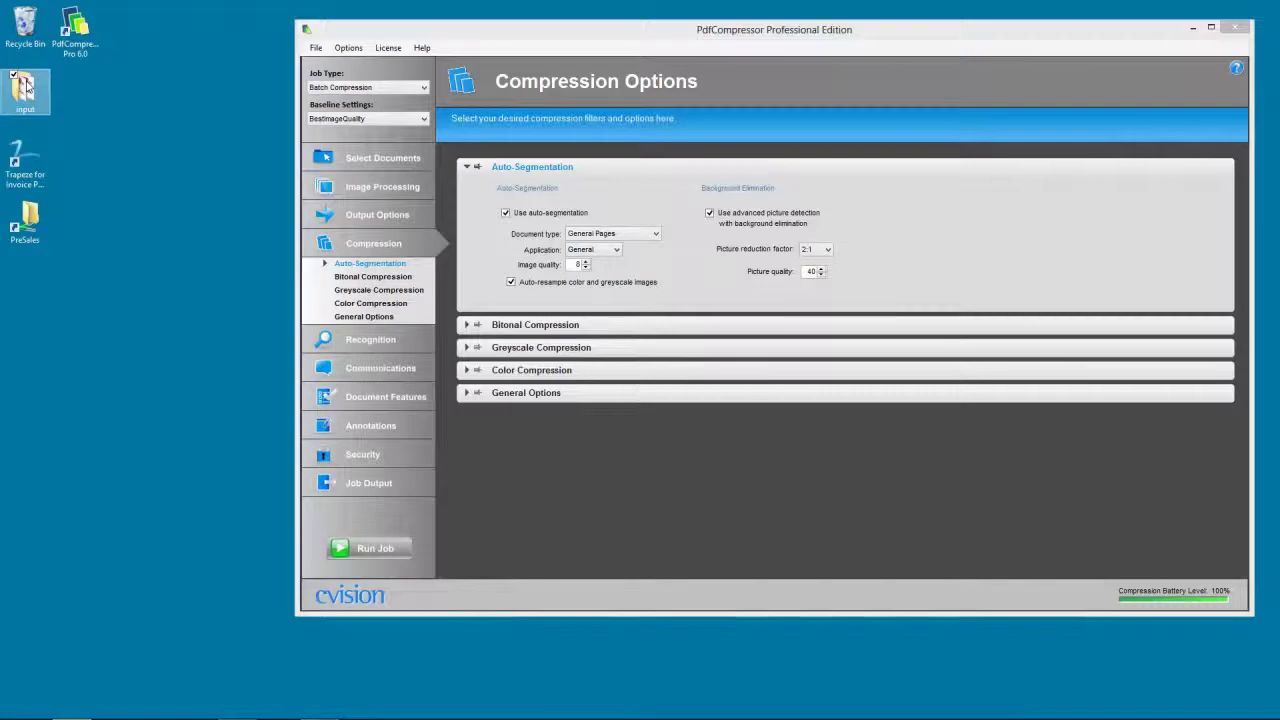
{"action": "double_click", "coordinate": [25, 88]}
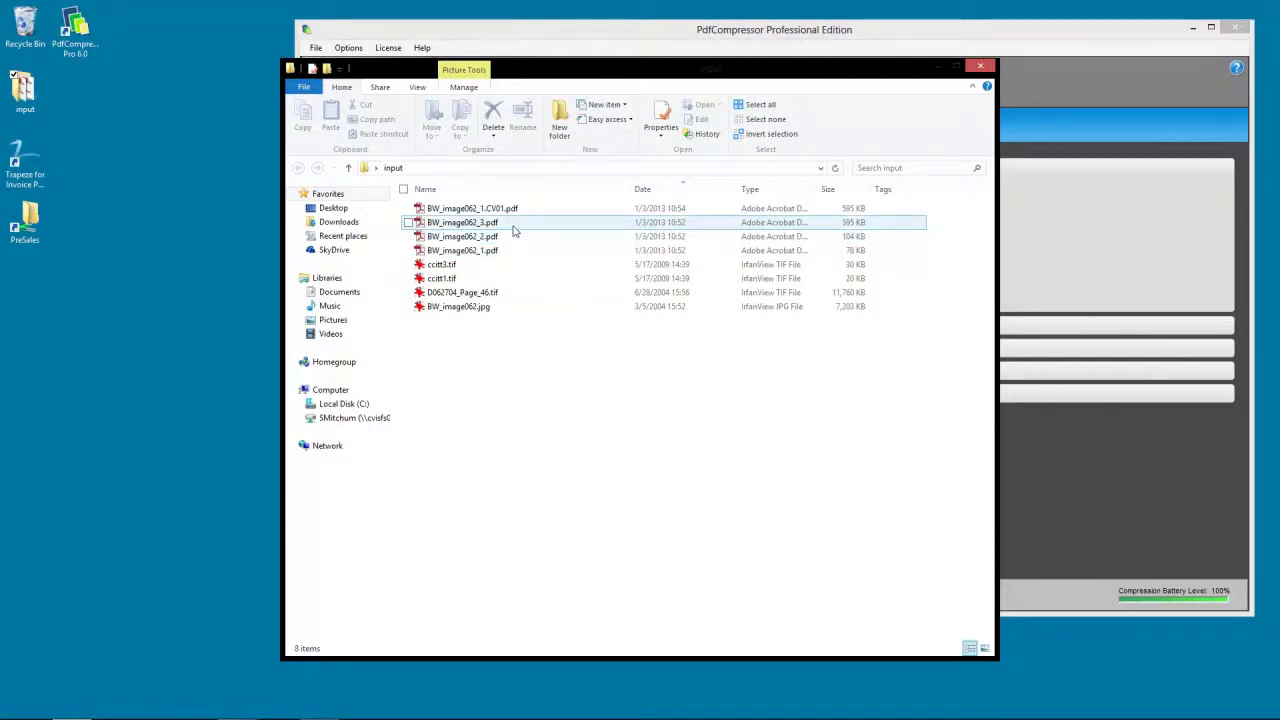
{"action": "double_click", "coordinate": [514, 226]}
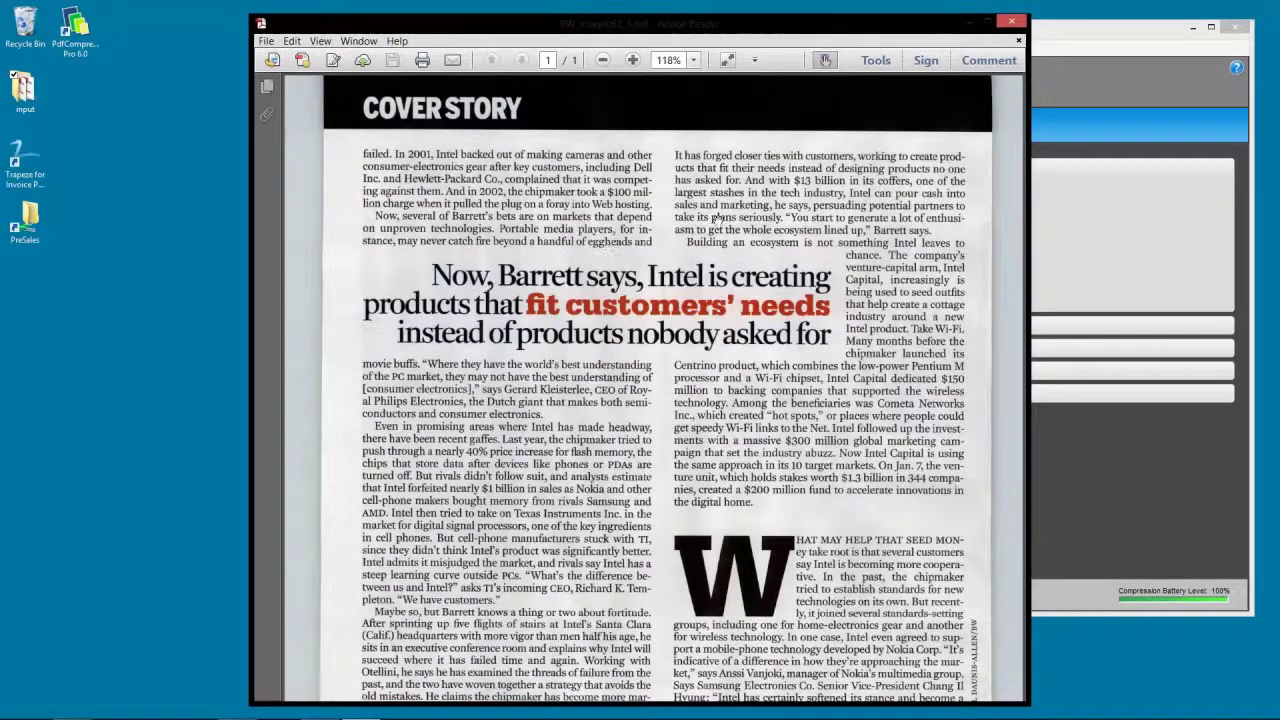
{"action": "scroll", "coordinate": [713, 225], "scroll_direction": "down", "scroll_amount": 1}
{"action": "key", "text": "ctrl+a"}
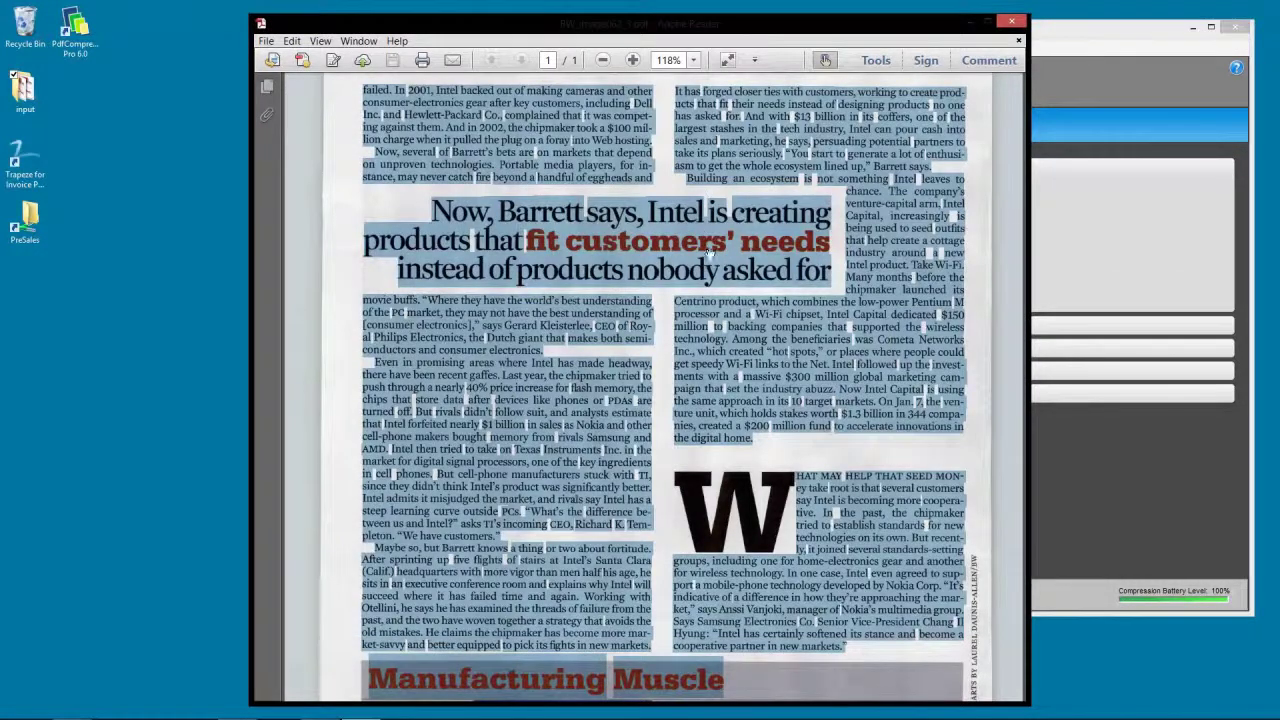
{"action": "scroll", "coordinate": [710, 252], "scroll_direction": "up", "scroll_amount": 1}
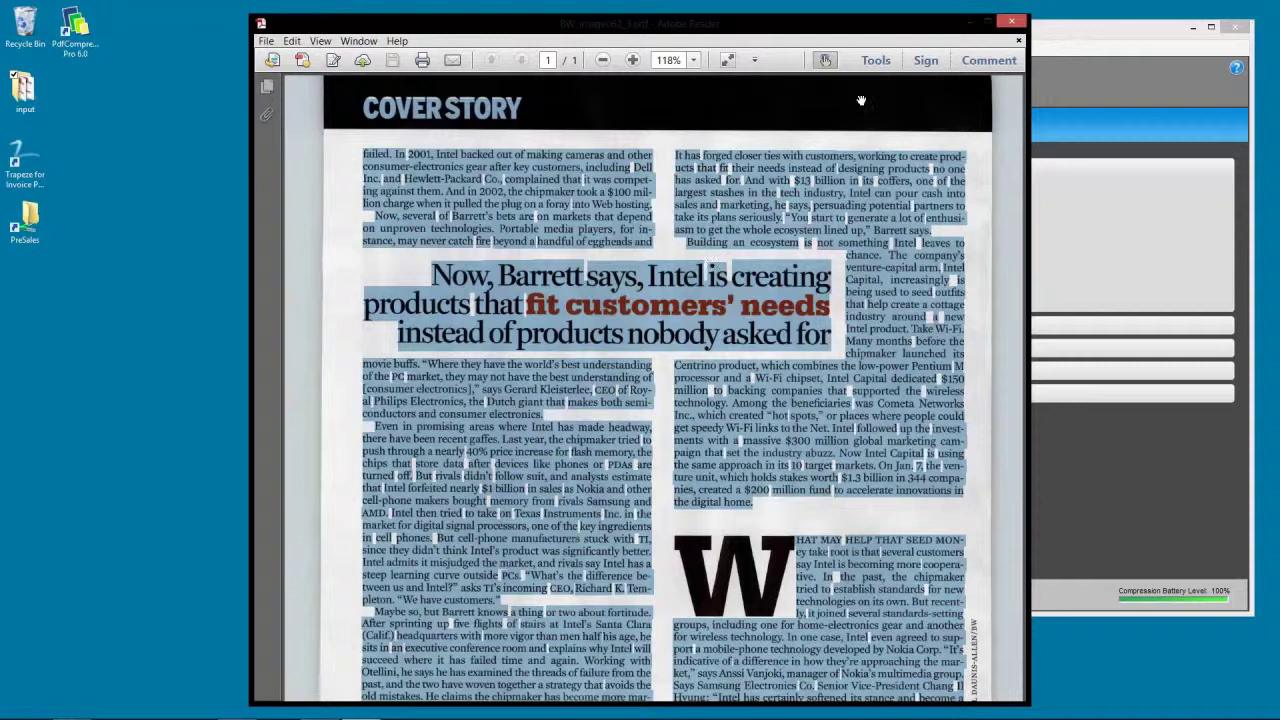
{"action": "left_click", "coordinate": [872, 176]}
{"action": "left_click", "coordinate": [1012, 20]}
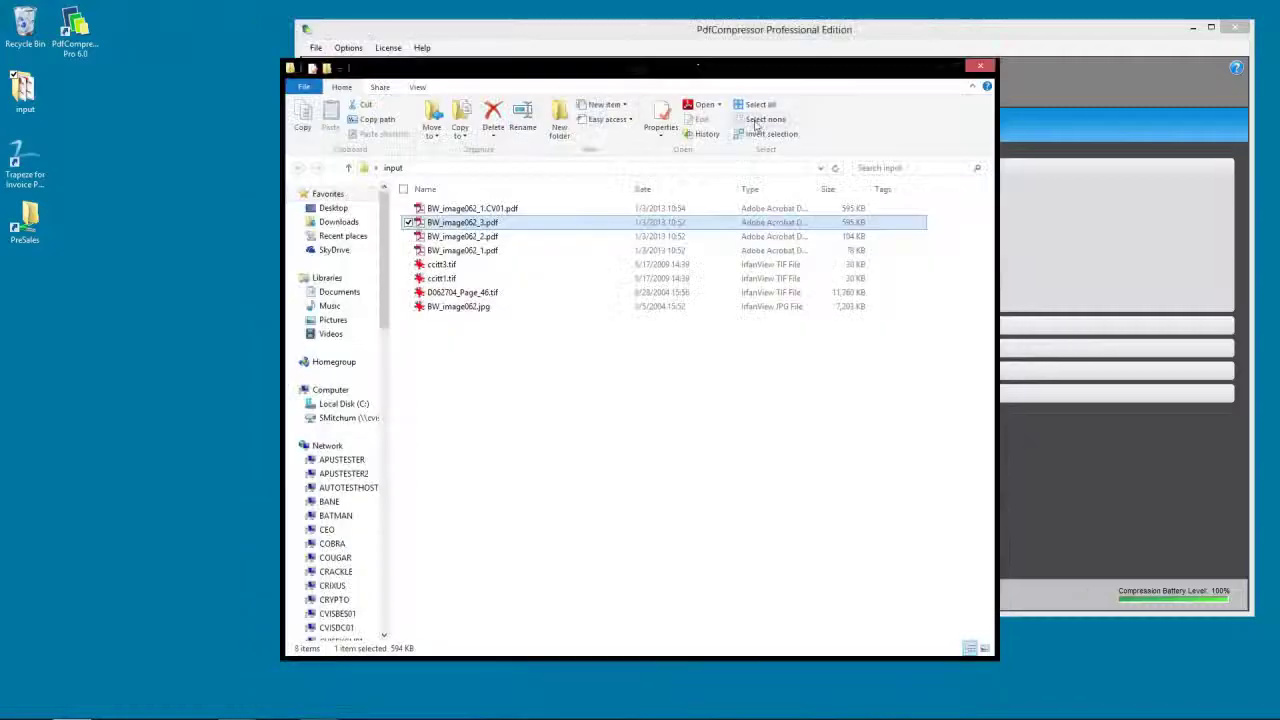
{"action": "left_click", "coordinate": [688, 44]}
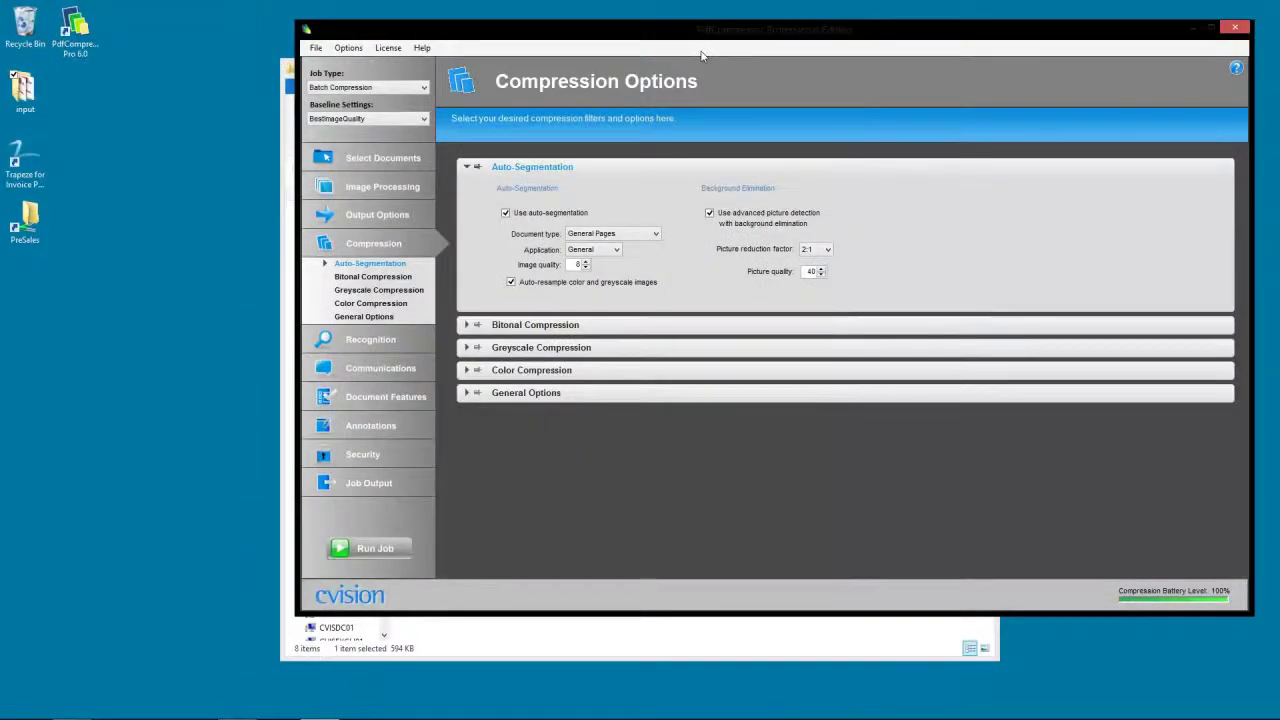